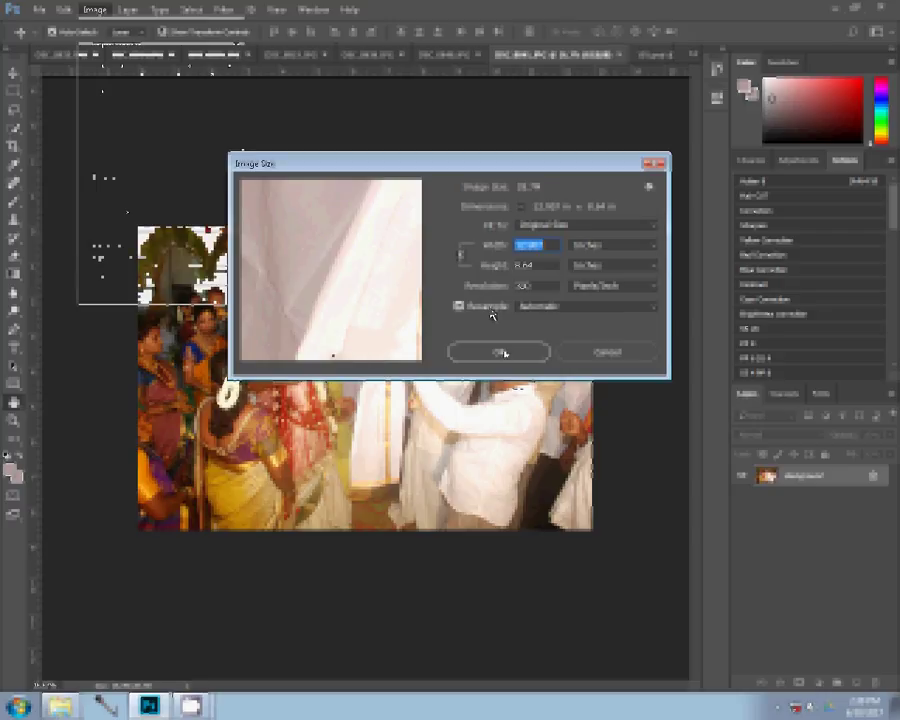
Confirm the new size for DSC_0841, then close its document without saving
{"action": "left_click", "coordinate": [503, 353]}
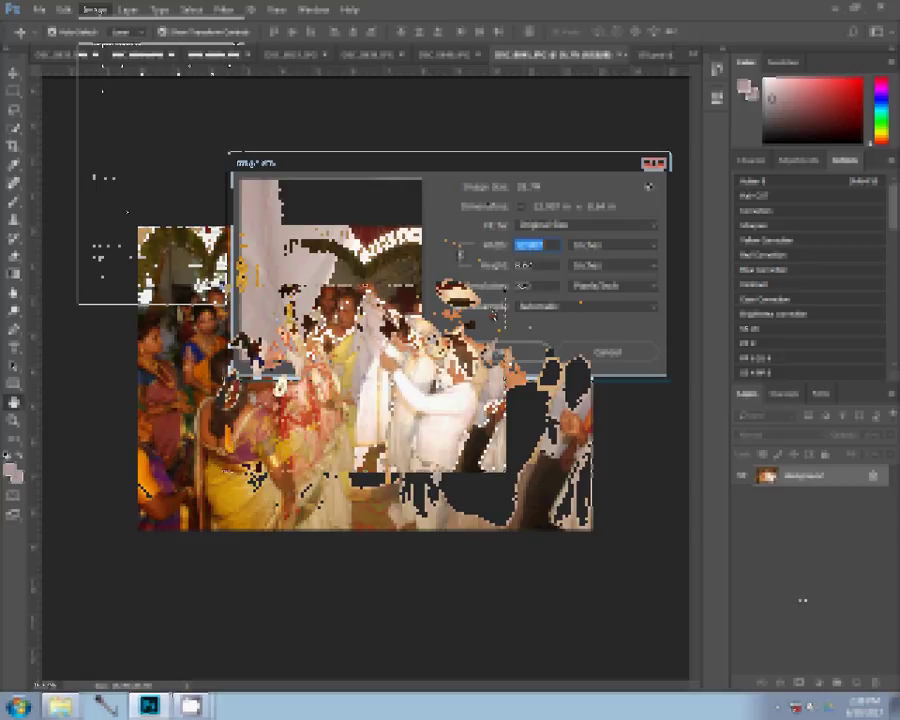
{"action": "left_click", "coordinate": [624, 56]}
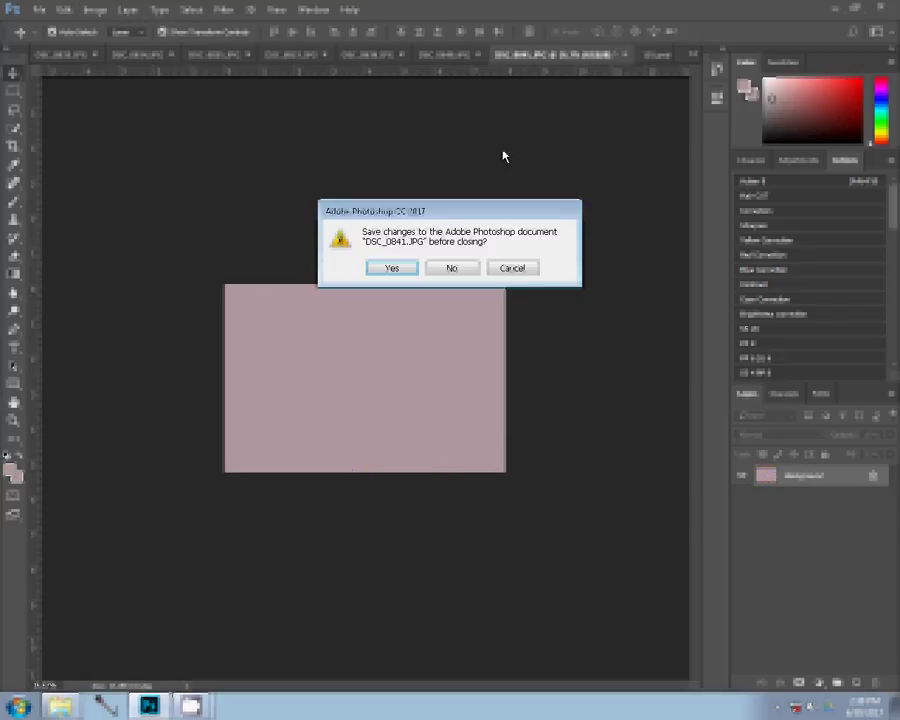
{"action": "left_click", "coordinate": [471, 282]}
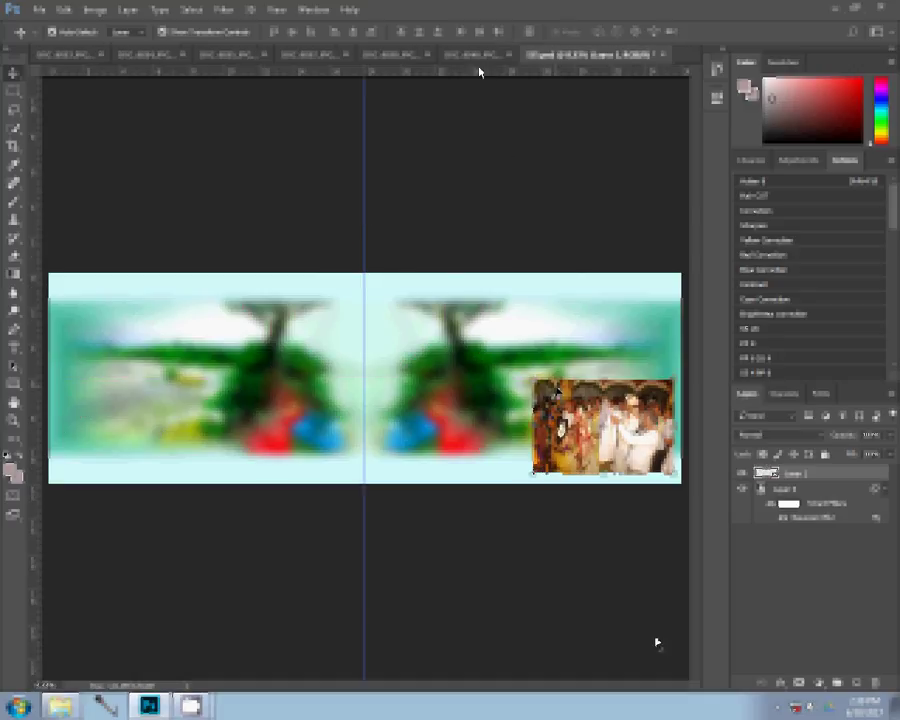
Switch to DSC_0840, resize it via Image Size (Ctrl+Alt+I), and close it unsaved
{"action": "left_click_drag", "start_coordinate": [472, 55], "coordinate": [477, 66]}
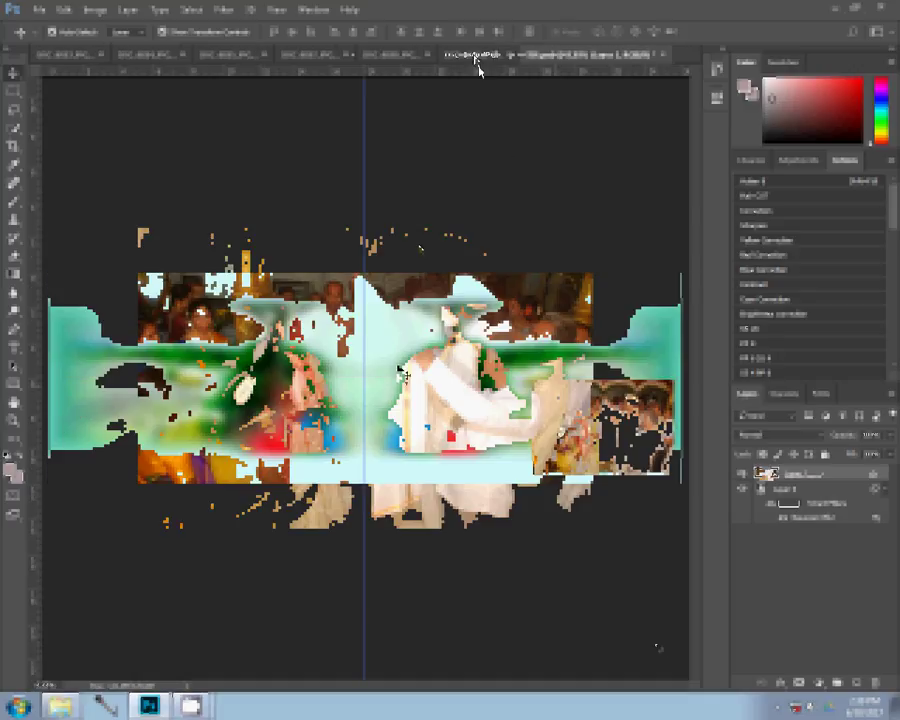
{"action": "key", "text": "ctrl+alt+i"}
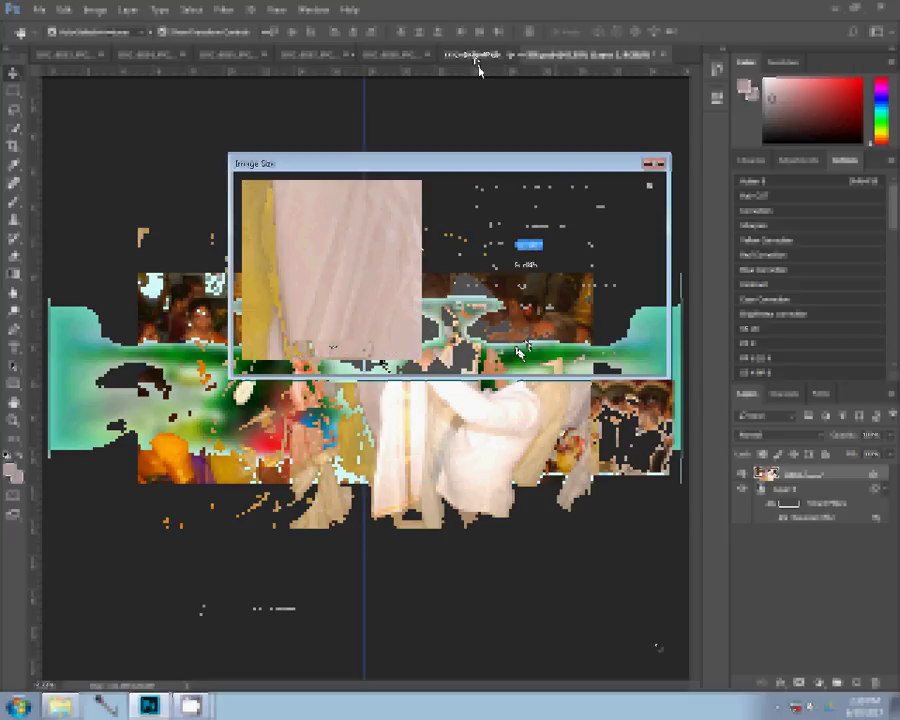
{"action": "key", "text": "Return"}
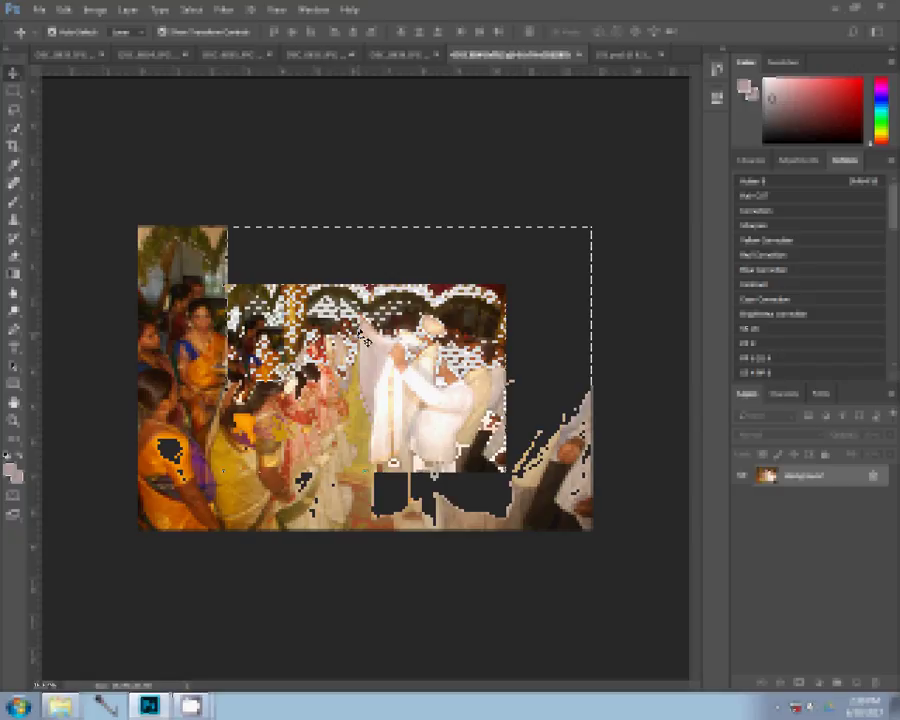
{"action": "left_click", "coordinate": [578, 54]}
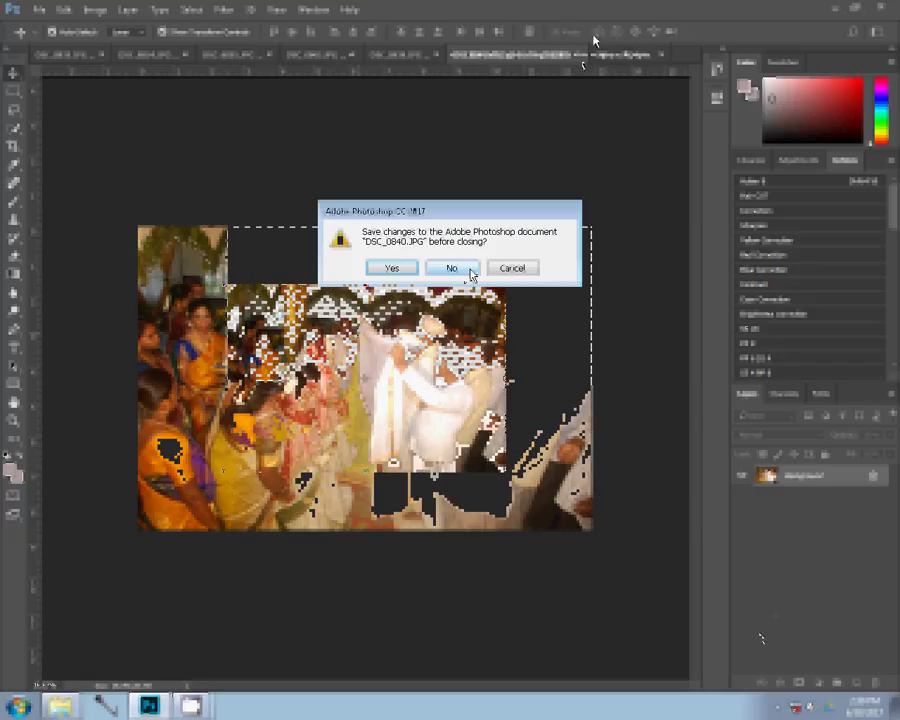
{"action": "left_click", "coordinate": [454, 266]}
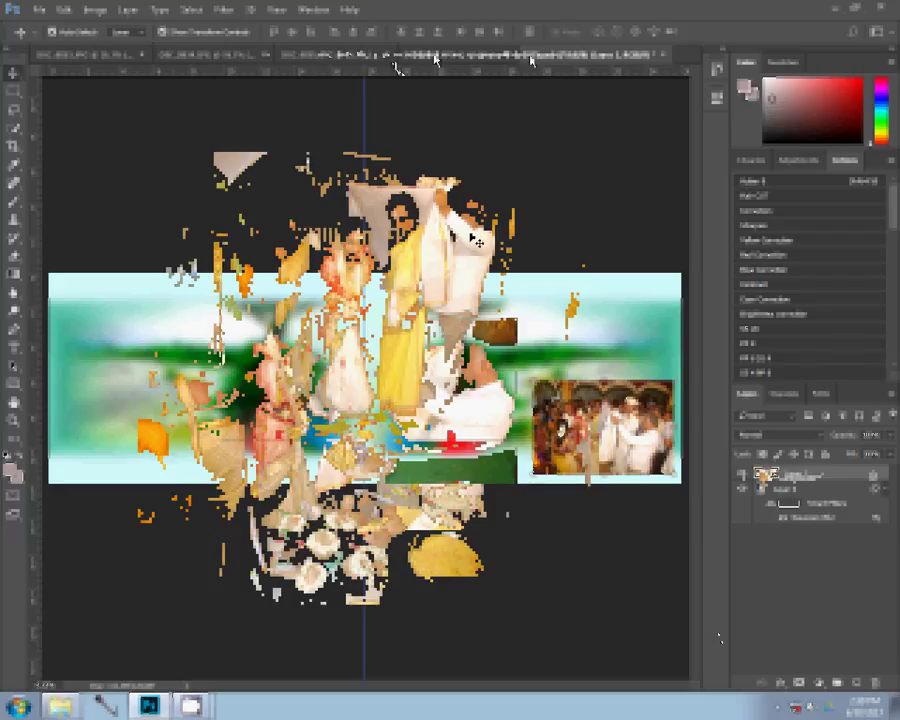
Close the next wedding photo's document unsaved and position its copy at the spread's centre
{"action": "left_click", "coordinate": [435, 60]}
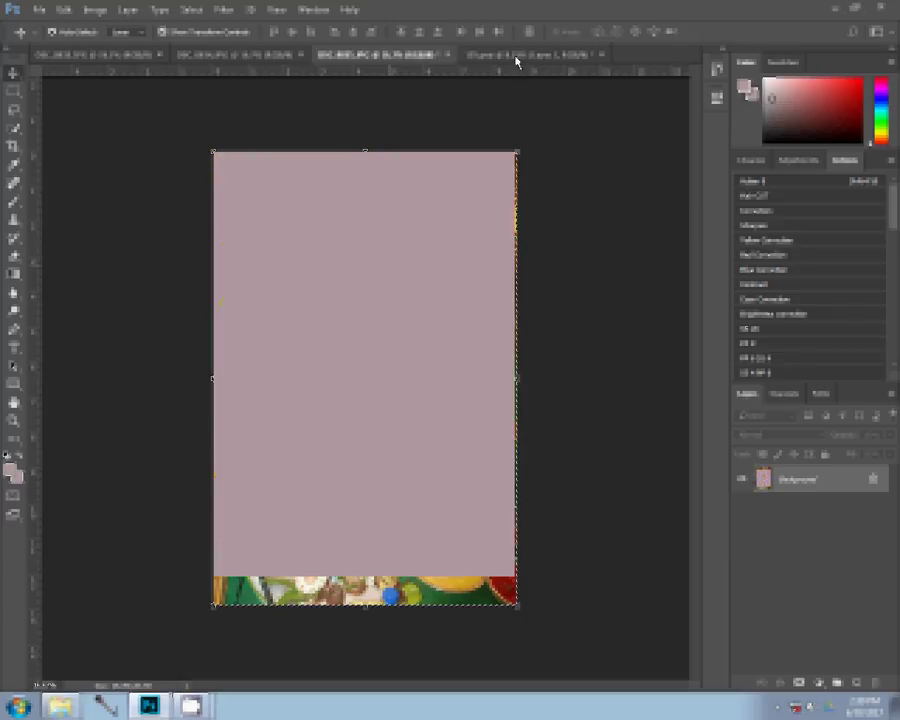
{"action": "left_click", "coordinate": [446, 264]}
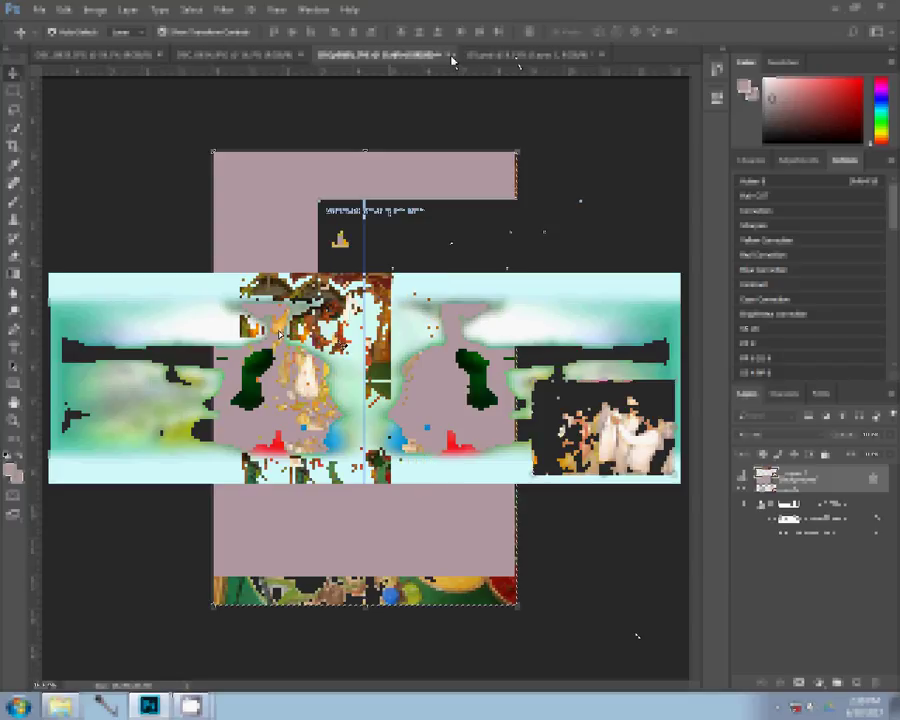
{"action": "mouse_move", "coordinate": [270, 335]}
{"action": "left_mouse_down"}
{"action": "mouse_move", "coordinate": [275, 345]}
{"action": "mouse_move", "coordinate": [280, 335]}
{"action": "left_mouse_up"}
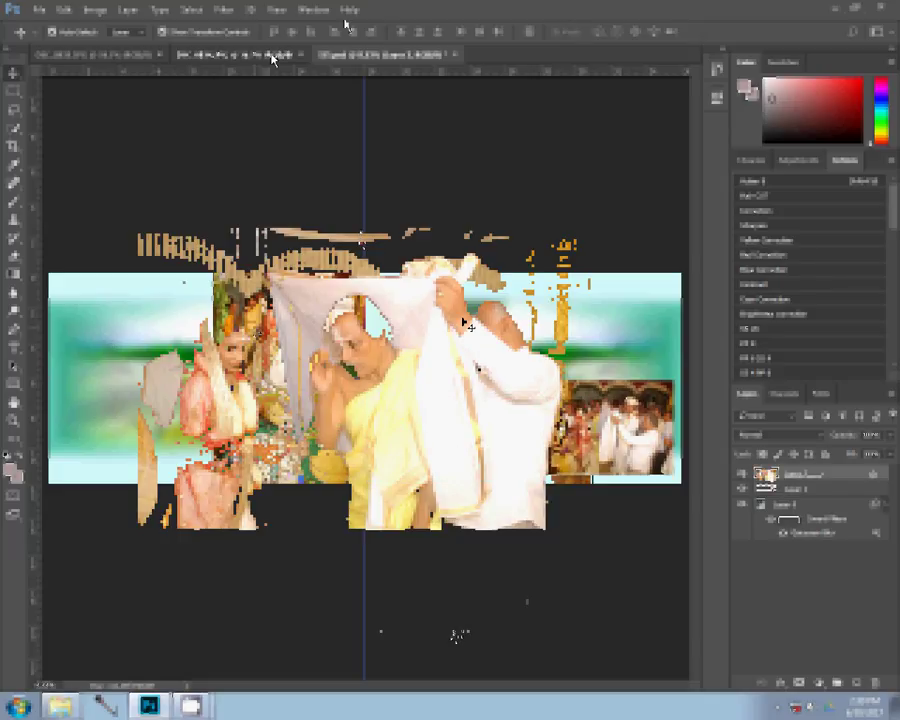
Resize the photo to 8 inches wide, then close its document discarding changes
{"action": "key", "text": "ctrl+alt+i"}
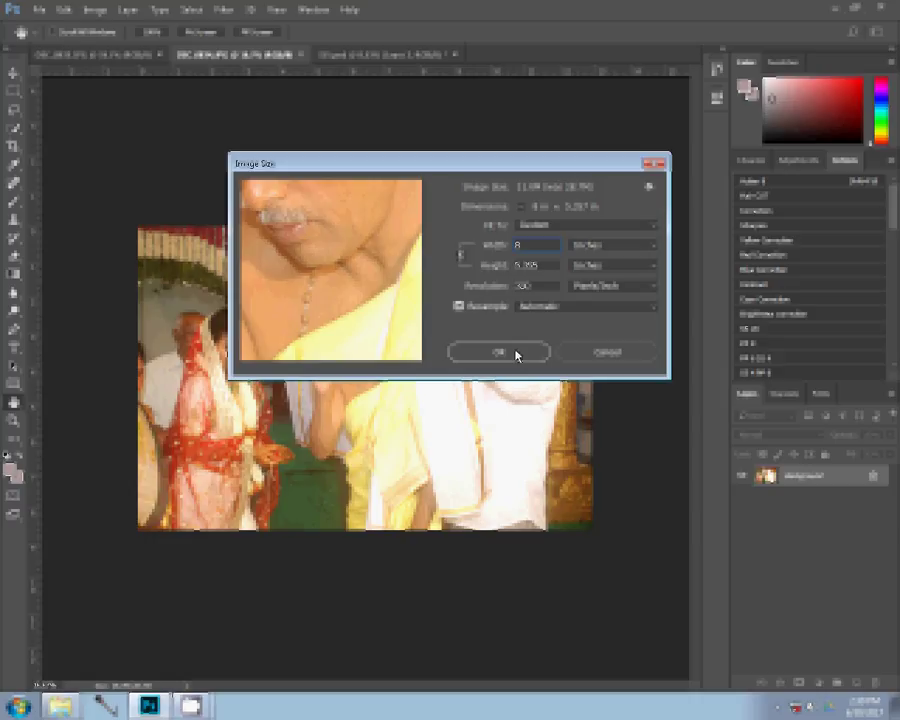
{"action": "left_click", "coordinate": [514, 352]}
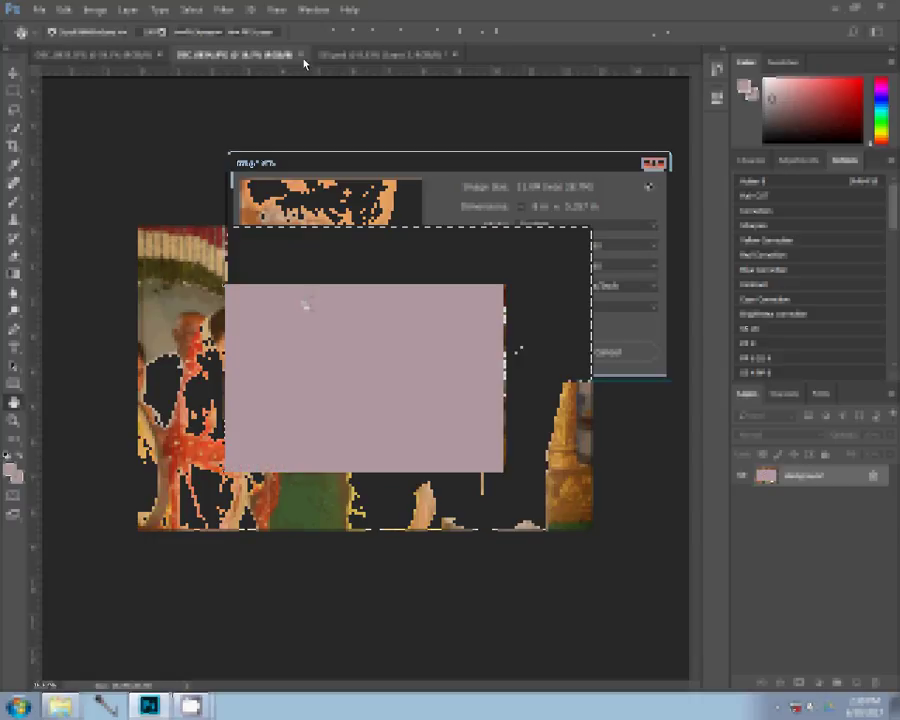
{"action": "left_click", "coordinate": [302, 56]}
{"action": "left_click", "coordinate": [450, 271]}
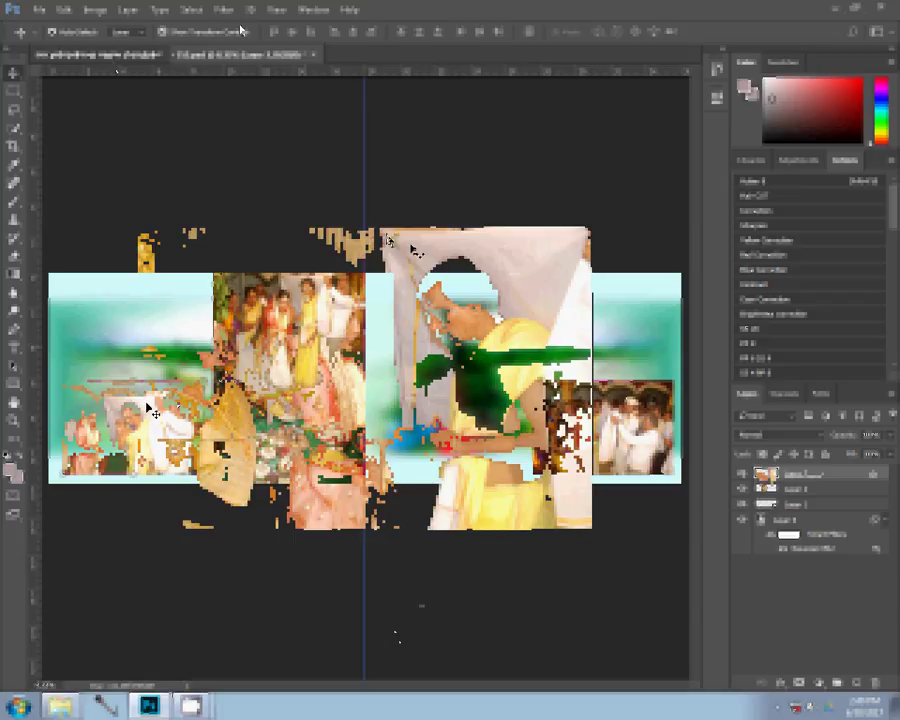
Raise the small photo and move the right-page photo to the lower-left area, then switch to Explorer
{"action": "left_click_drag", "start_coordinate": [150, 410], "coordinate": [142, 312]}
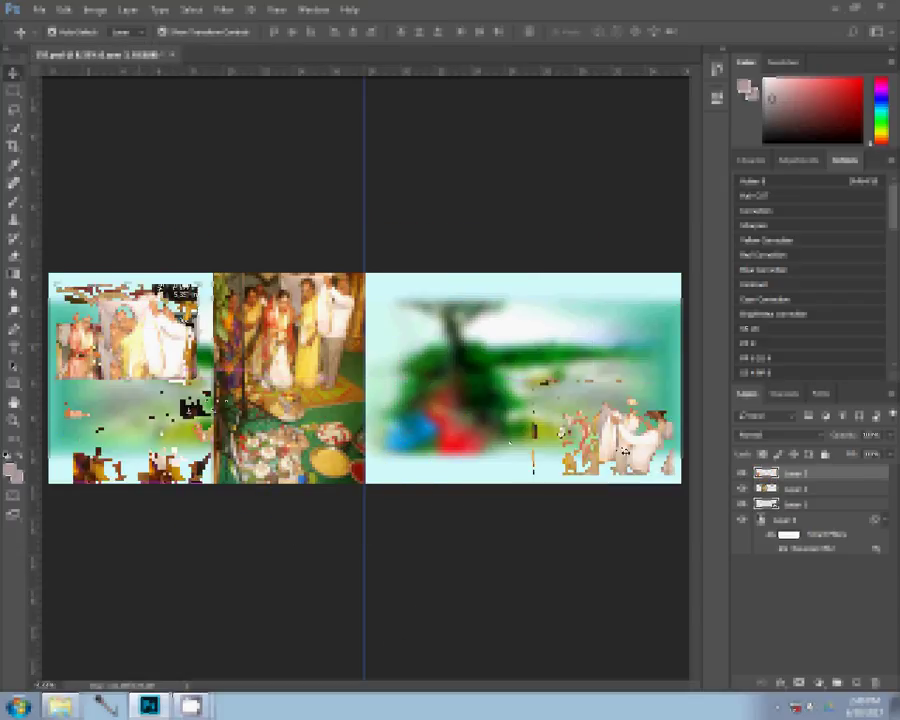
{"action": "left_click_drag", "start_coordinate": [623, 452], "coordinate": [152, 428]}
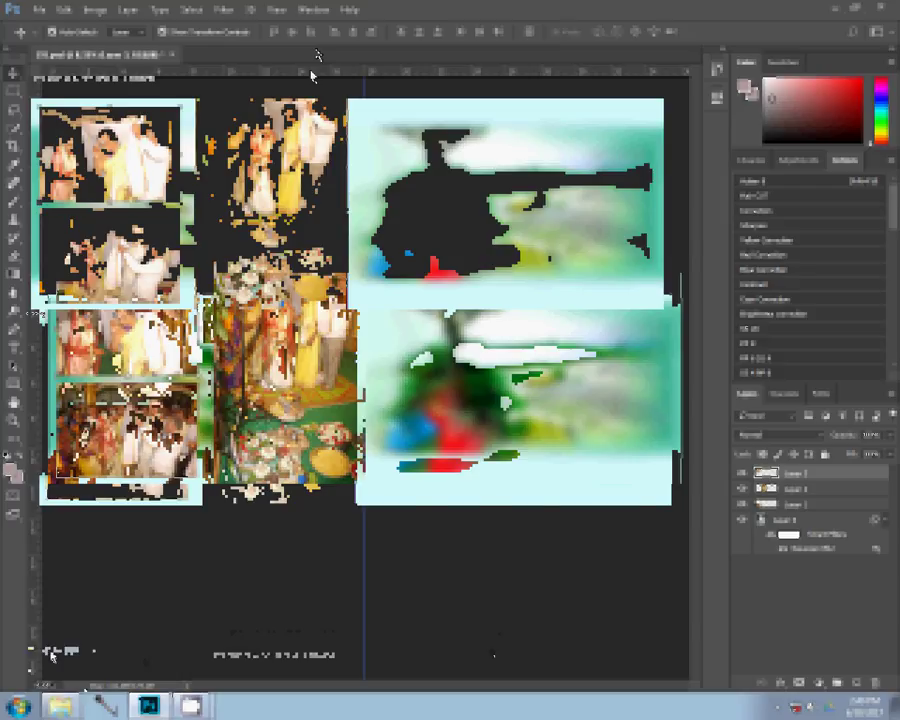
{"action": "key", "text": "alt+Tab"}
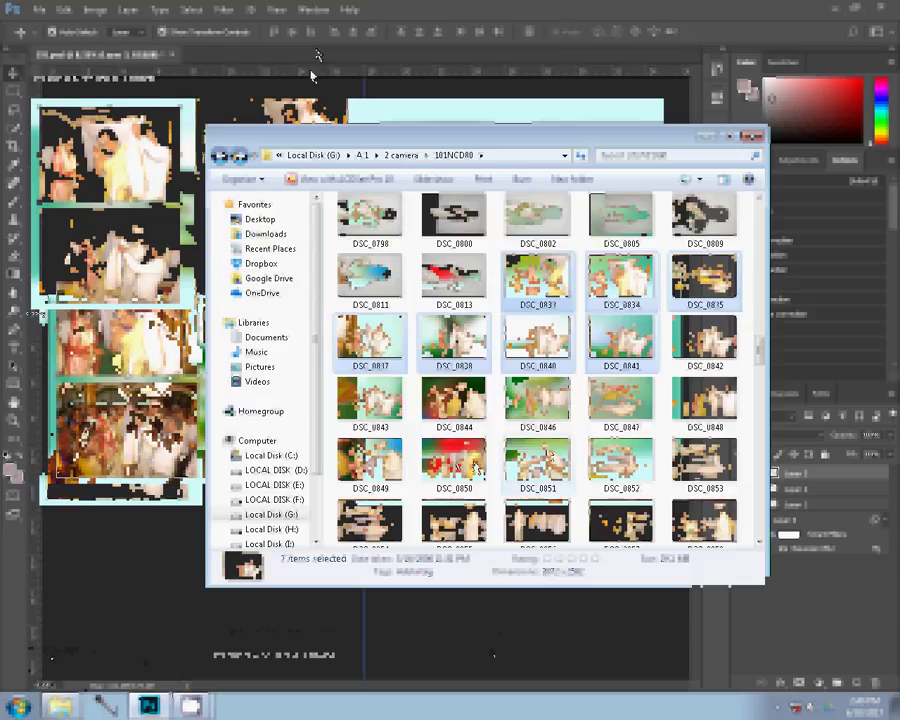
Cut the seven selected photo files, browse into the Delete folder, and return to 101NCD80
{"action": "key", "text": "ctrl+x"}
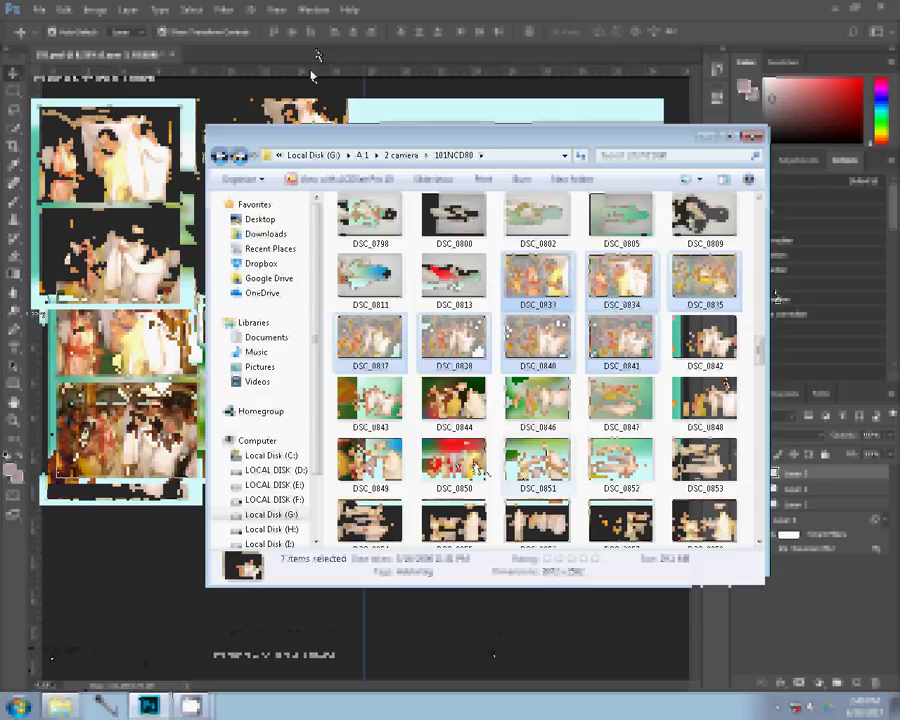
{"action": "left_click_drag", "start_coordinate": [760, 345], "coordinate": [771, 210]}
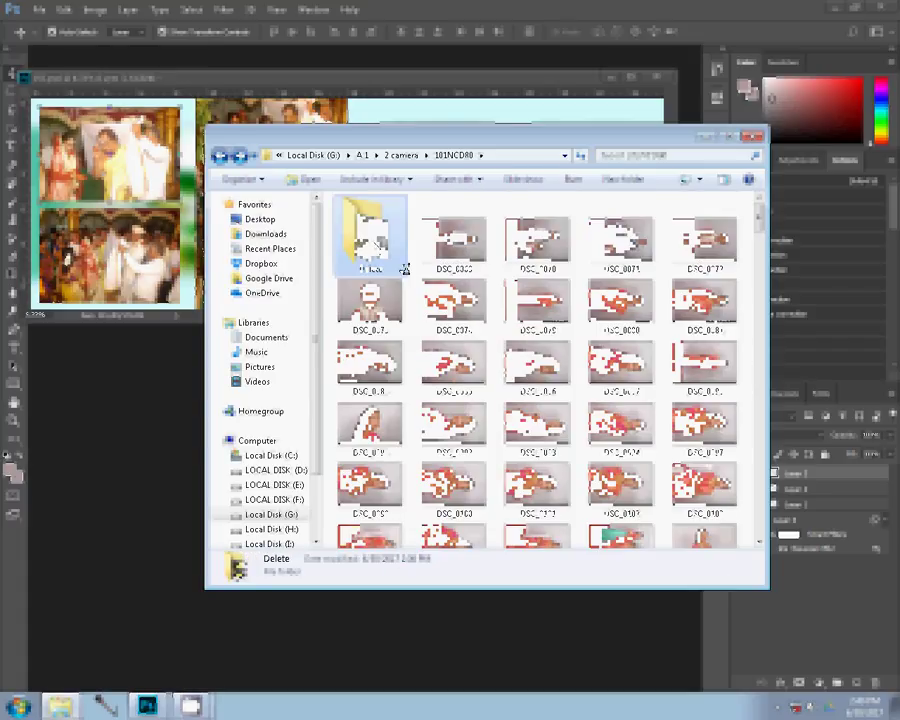
{"action": "double_click", "coordinate": [373, 245]}
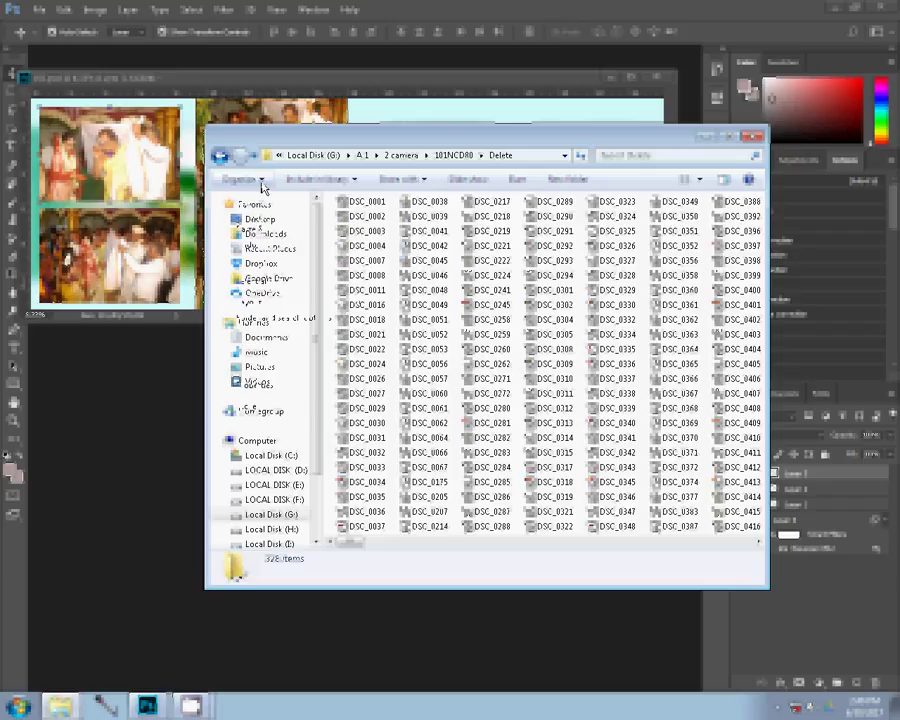
{"action": "left_click", "coordinate": [262, 184]}
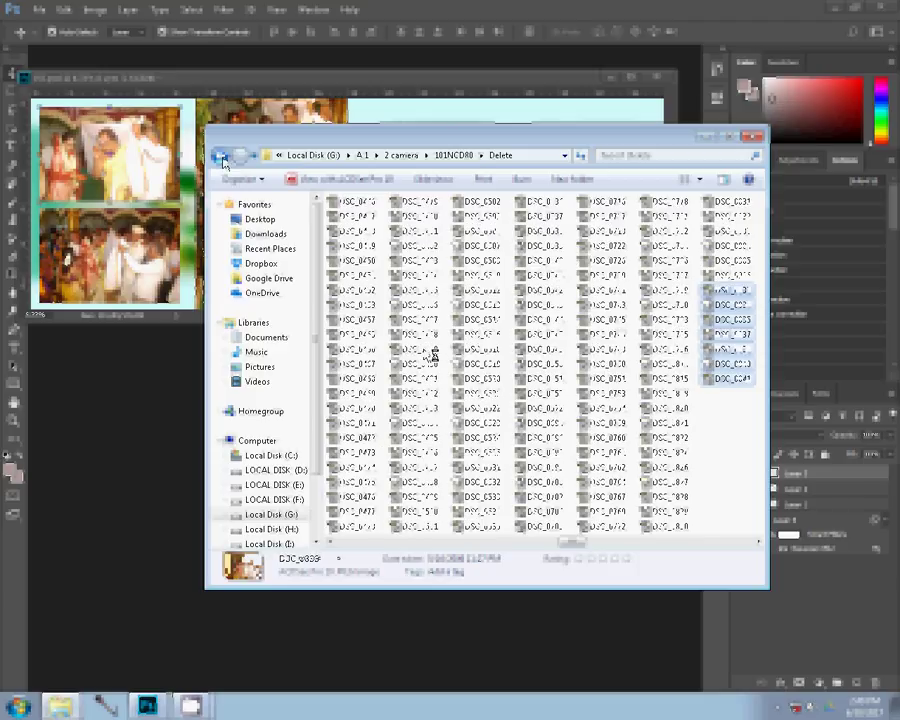
{"action": "left_click", "coordinate": [223, 160]}
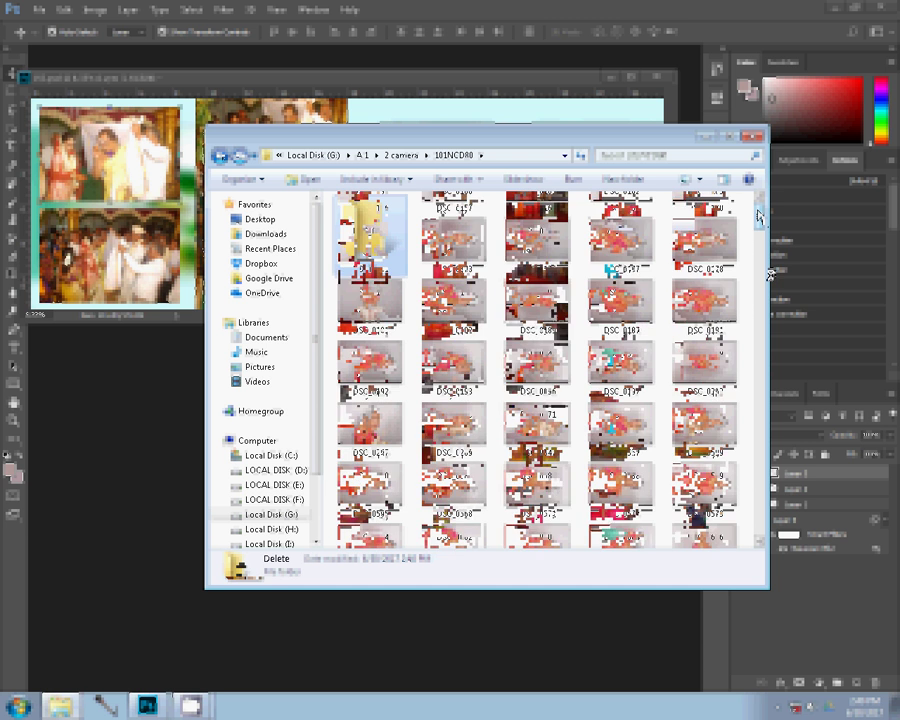
Select DSC_0842, DSC_0843, DSC_0844 and DSC_0846 and drag them into Photoshop
{"action": "left_click_drag", "start_coordinate": [758, 215], "coordinate": [760, 352]}
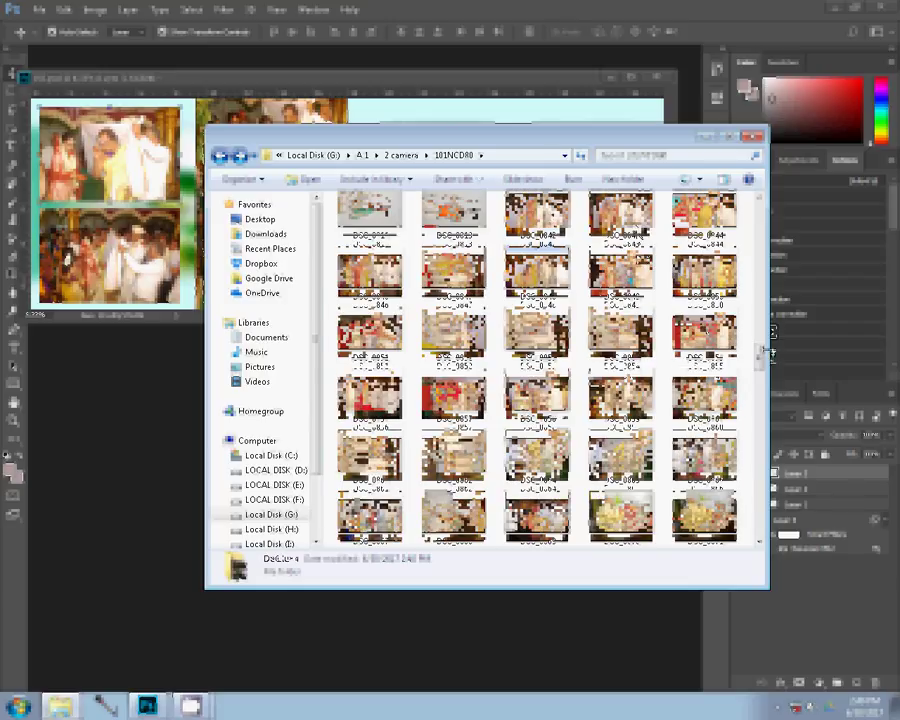
{"action": "left_click", "coordinate": [372, 303], "text": "ctrl"}
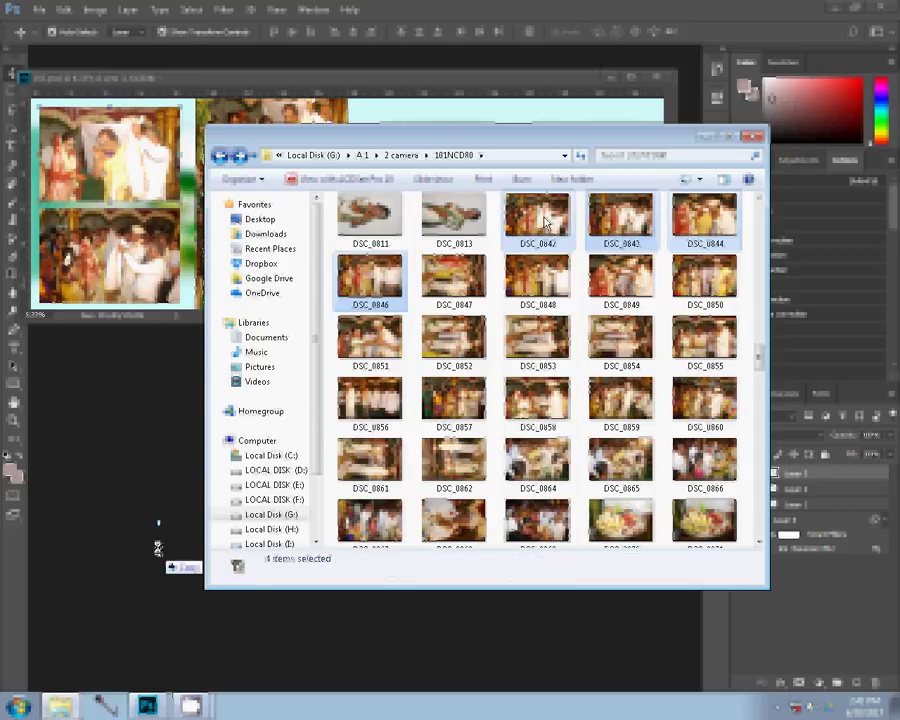
{"action": "left_click_drag", "start_coordinate": [158, 548], "coordinate": [156, 532]}
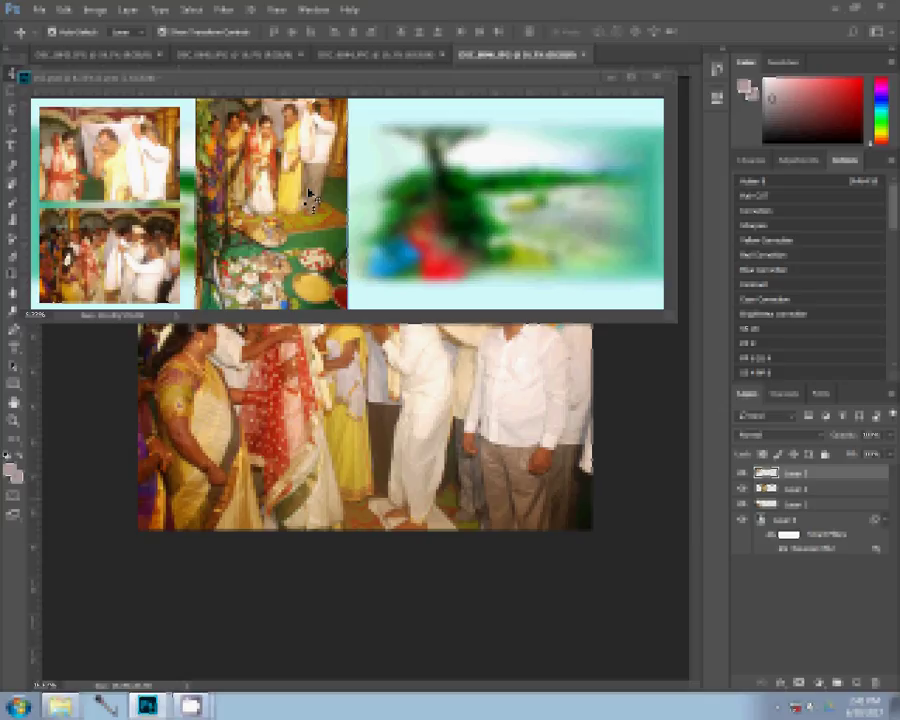
Drag the floating album window up into the document tab row until it docks
{"action": "left_click_drag", "start_coordinate": [370, 78], "coordinate": [418, 68]}
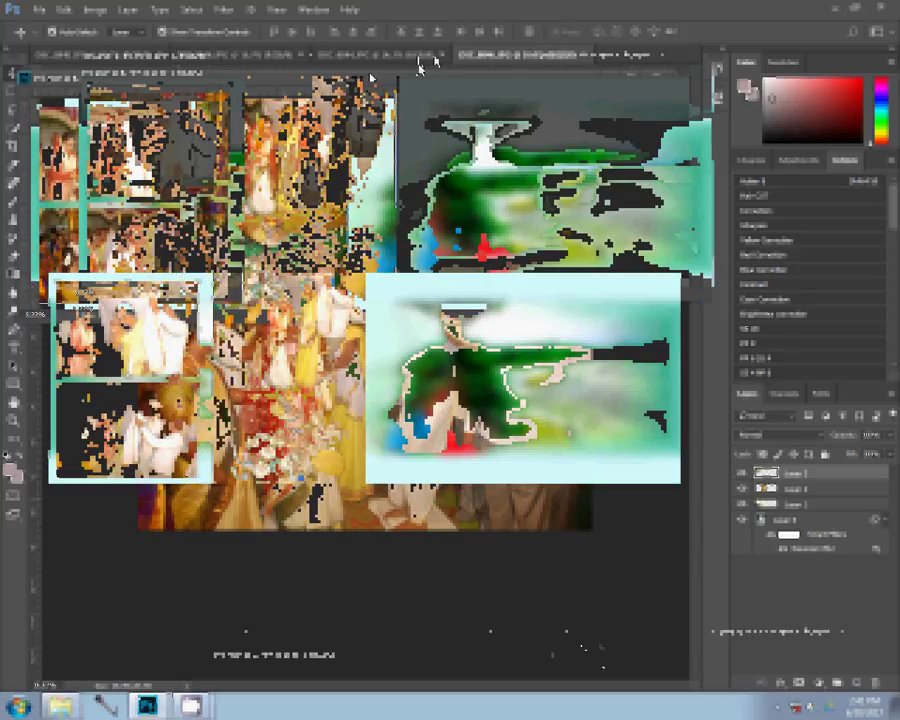
{"action": "left_click_drag", "start_coordinate": [418, 68], "coordinate": [421, 68]}
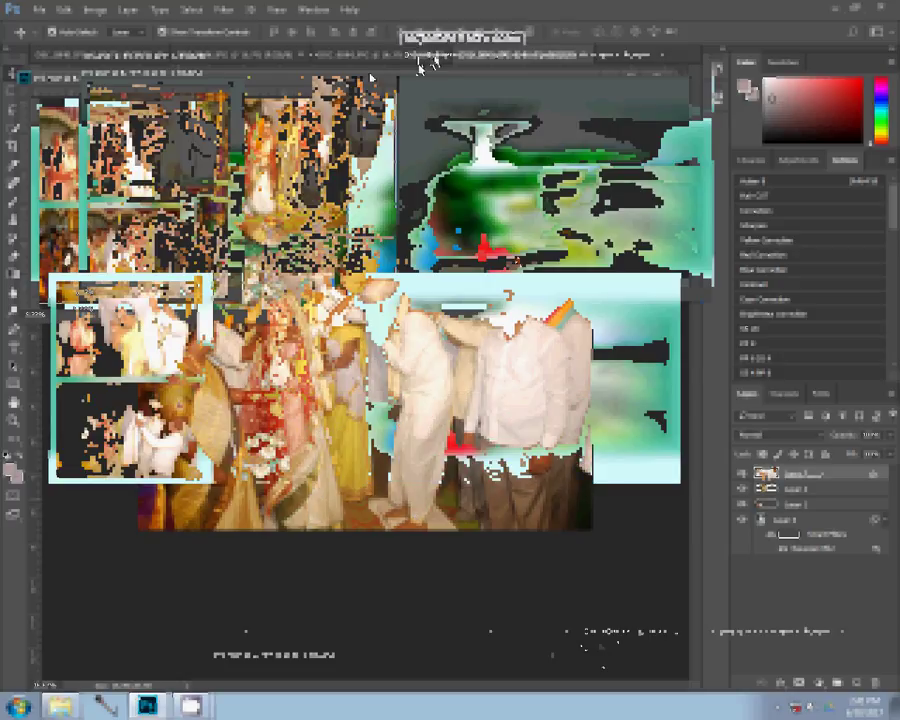
{"action": "left_click_drag", "start_coordinate": [420, 62], "coordinate": [421, 63]}
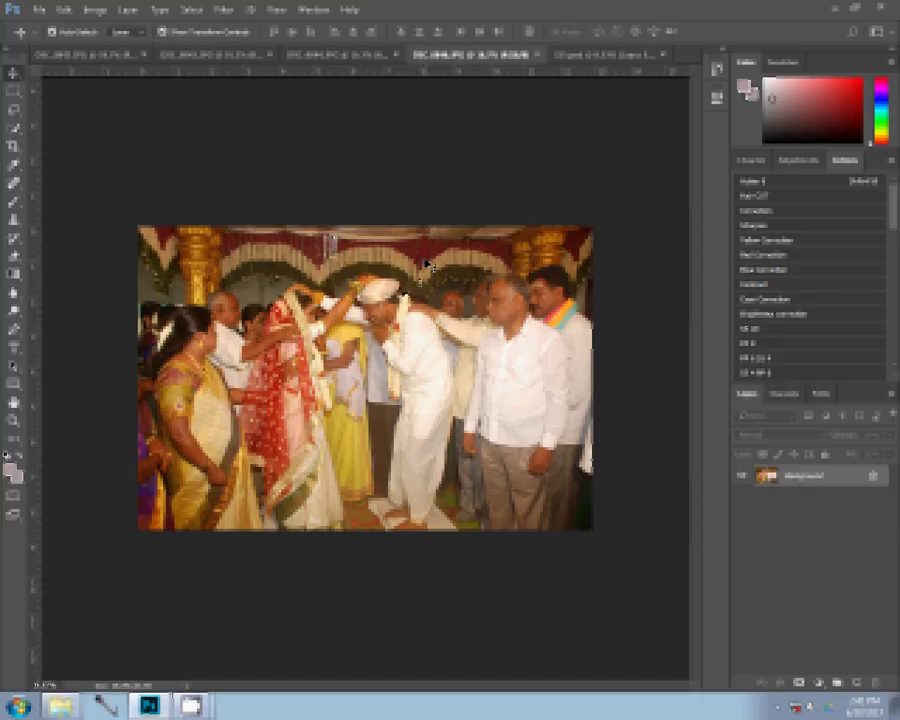
Shrink DSC_0846 with Image Size and close its document without saving
{"action": "key", "text": "ctrl+alt+i"}
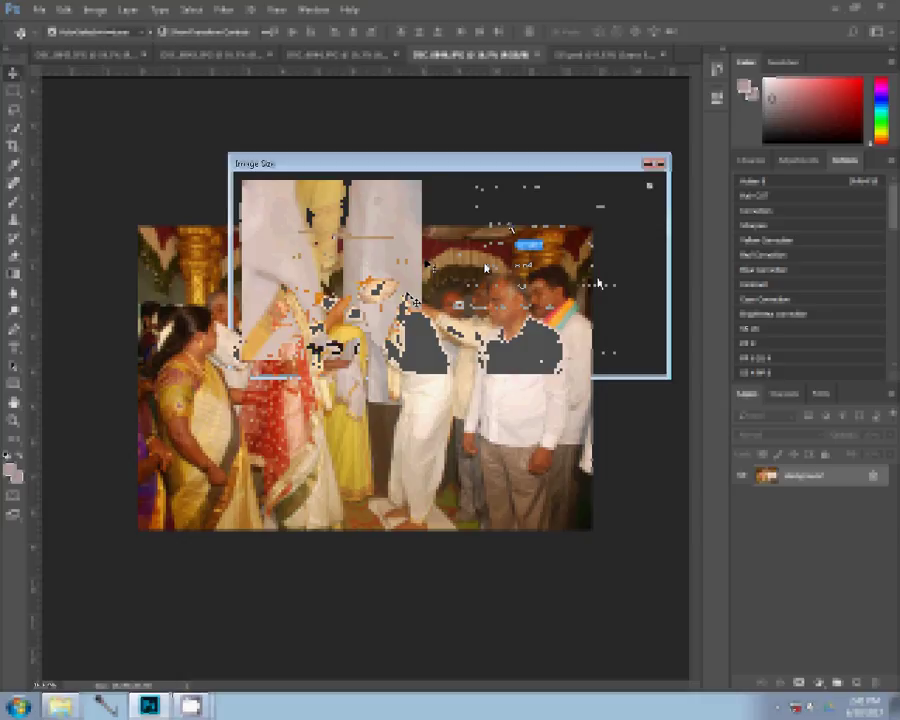
{"action": "left_click", "coordinate": [515, 348]}
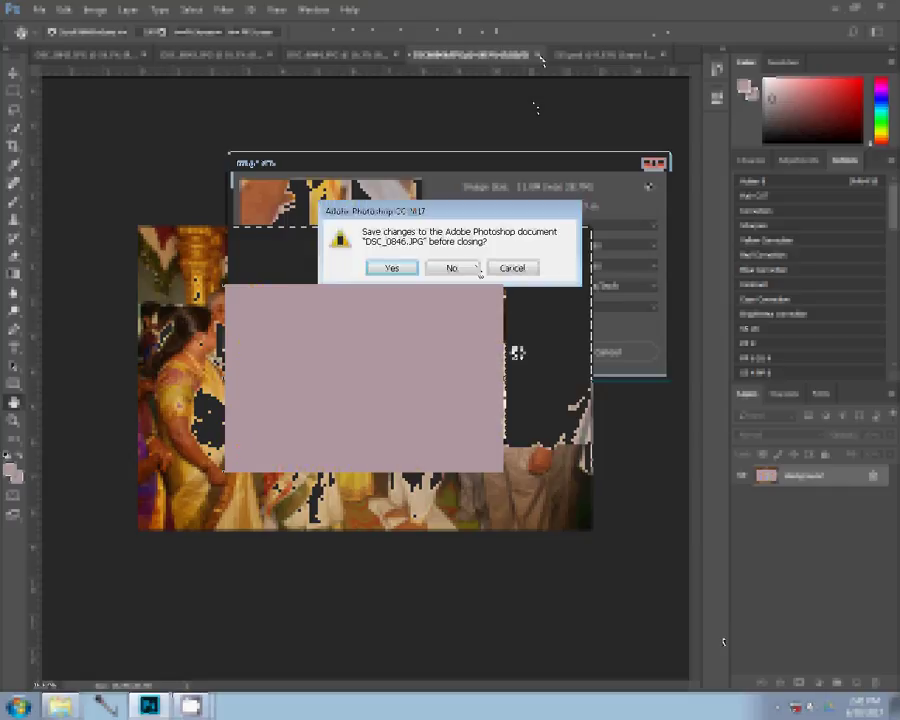
{"action": "left_click", "coordinate": [480, 268]}
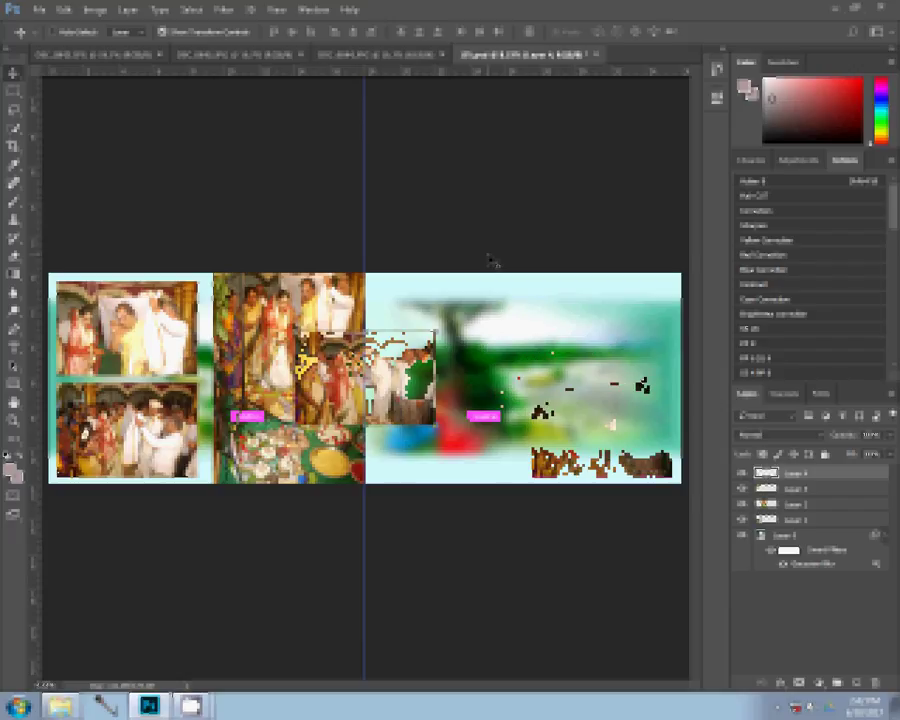
Close one photo, resize the next smaller for the right page's outer edge, and close it unsaved
{"action": "left_click", "coordinate": [362, 55]}
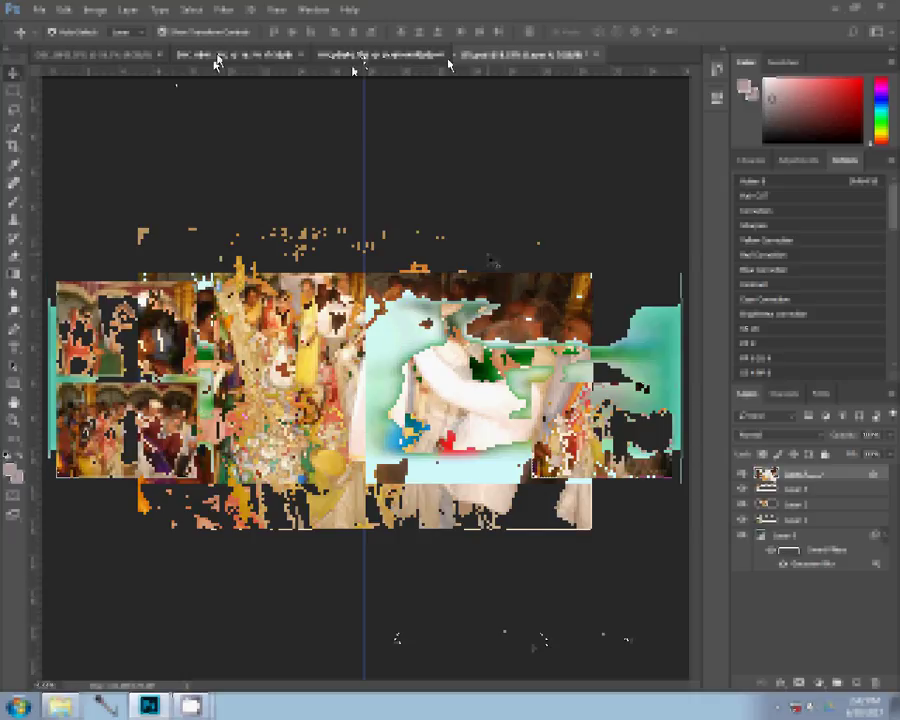
{"action": "key", "text": "ctrl+w"}
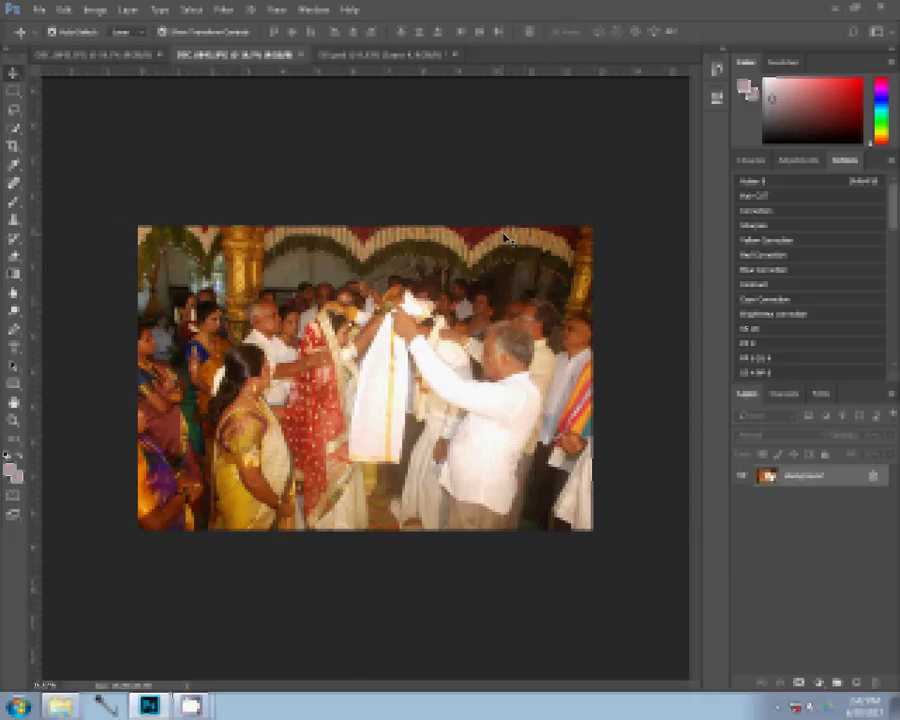
{"action": "key", "text": "ctrl+alt+i"}
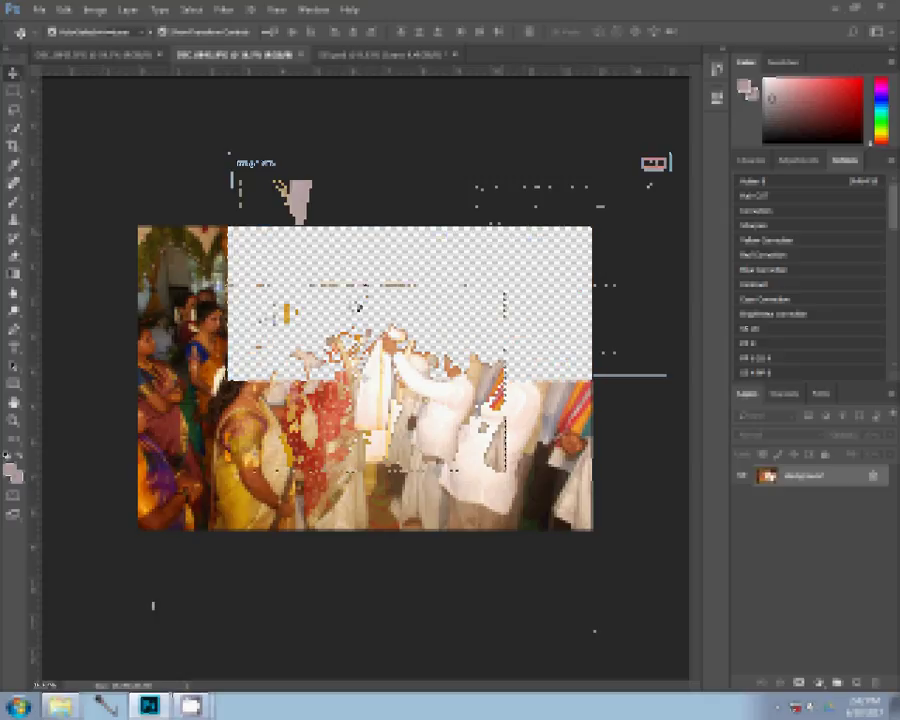
{"action": "key", "text": "Return"}
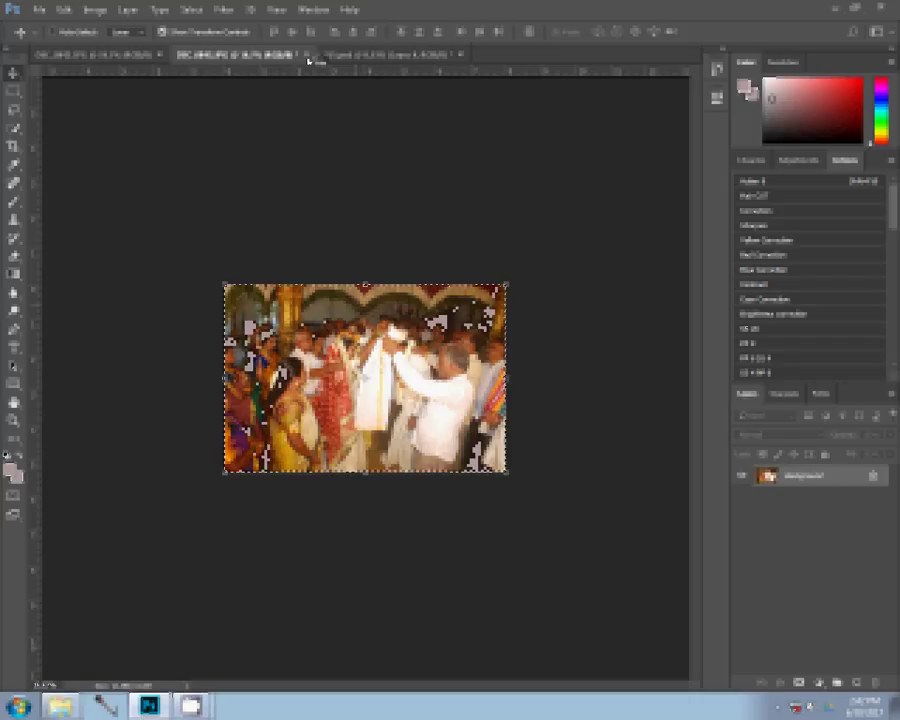
{"action": "left_click", "coordinate": [306, 55]}
{"action": "left_click", "coordinate": [446, 268]}
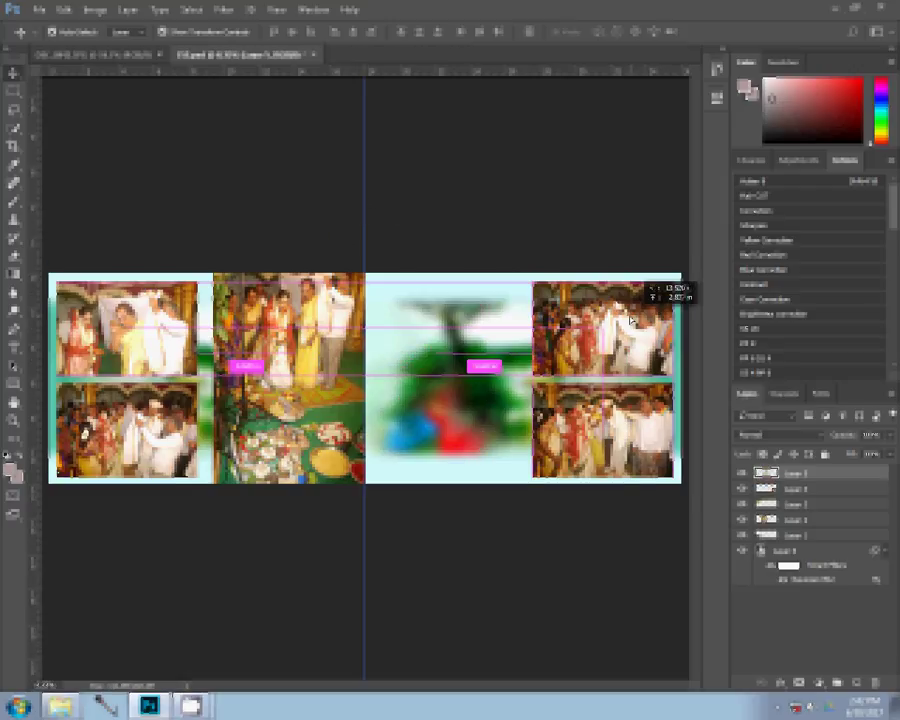
Switch to the remaining photo and shift the two right-page photos left toward the spine
{"action": "left_click", "coordinate": [133, 68]}
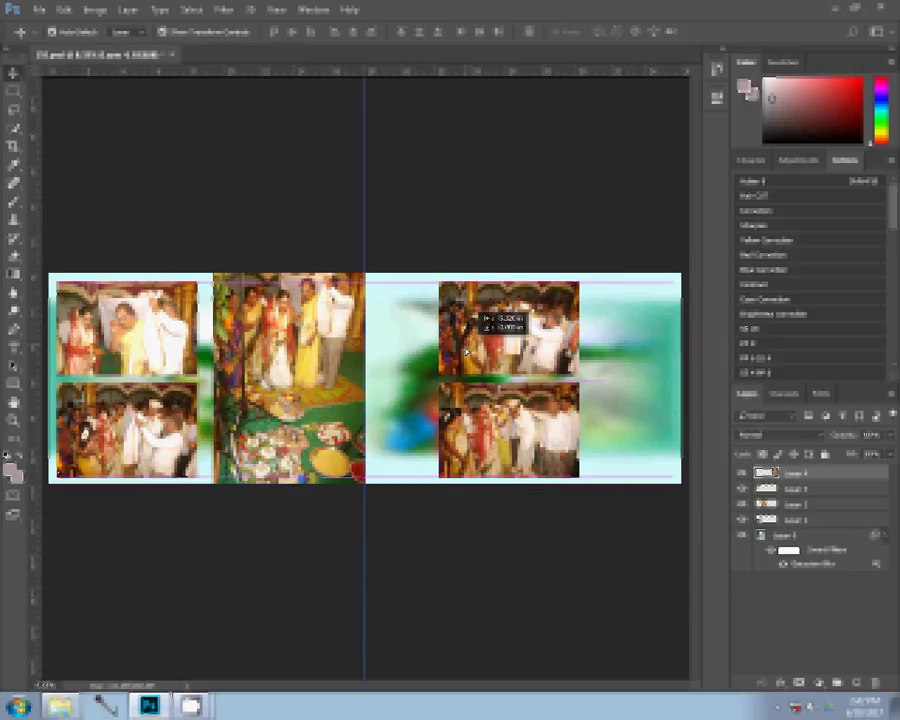
{"action": "left_click_drag", "start_coordinate": [466, 352], "coordinate": [431, 346]}
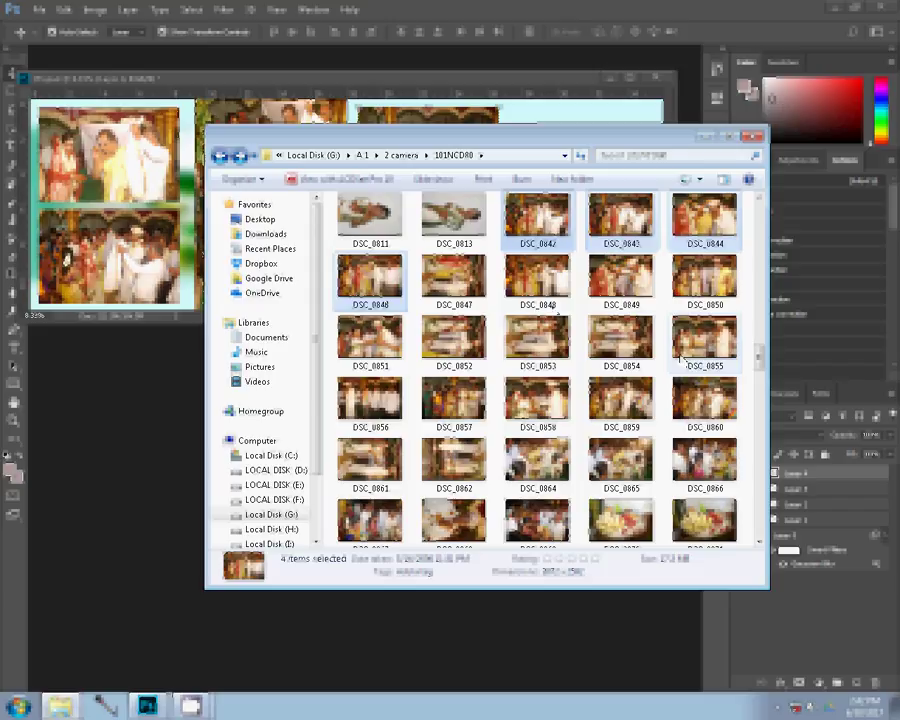
Select the DSC_0847 photo in Windows Explorer to bring it into Photoshop
{"action": "left_click", "coordinate": [470, 287]}
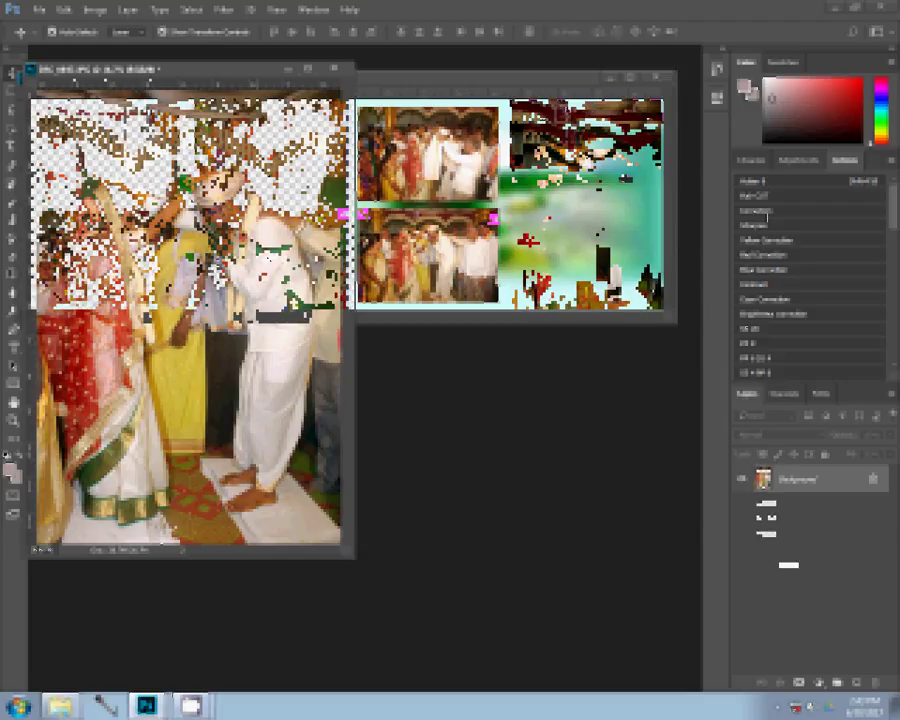
Place DSC_0847 at the far right of the right page, hide the blurred background, and select Layer 4
{"action": "left_click_drag", "start_coordinate": [627, 180], "coordinate": [582, 200]}
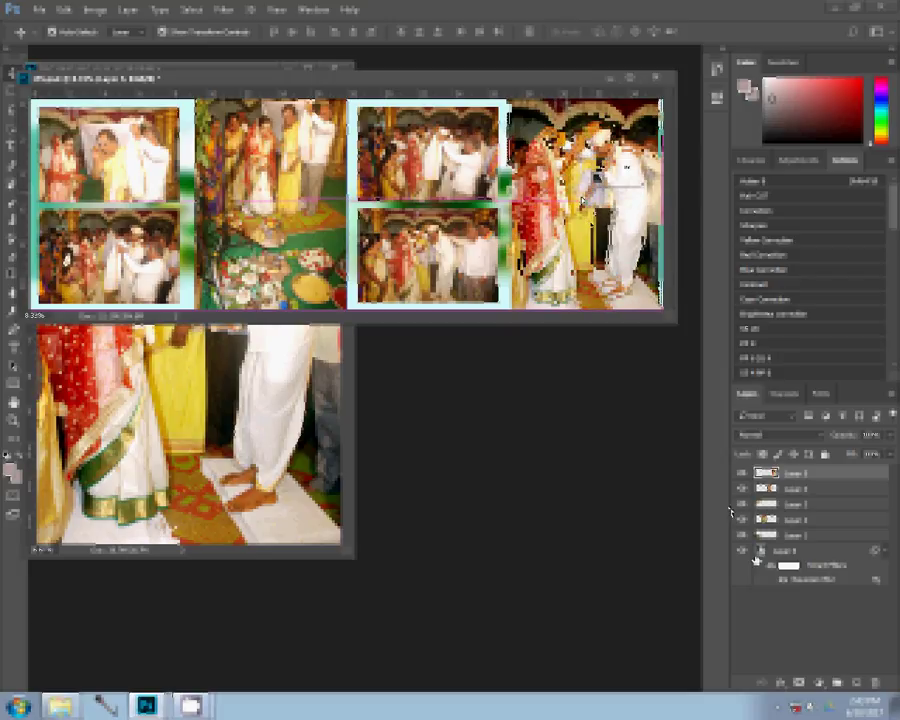
{"action": "left_click", "coordinate": [741, 552]}
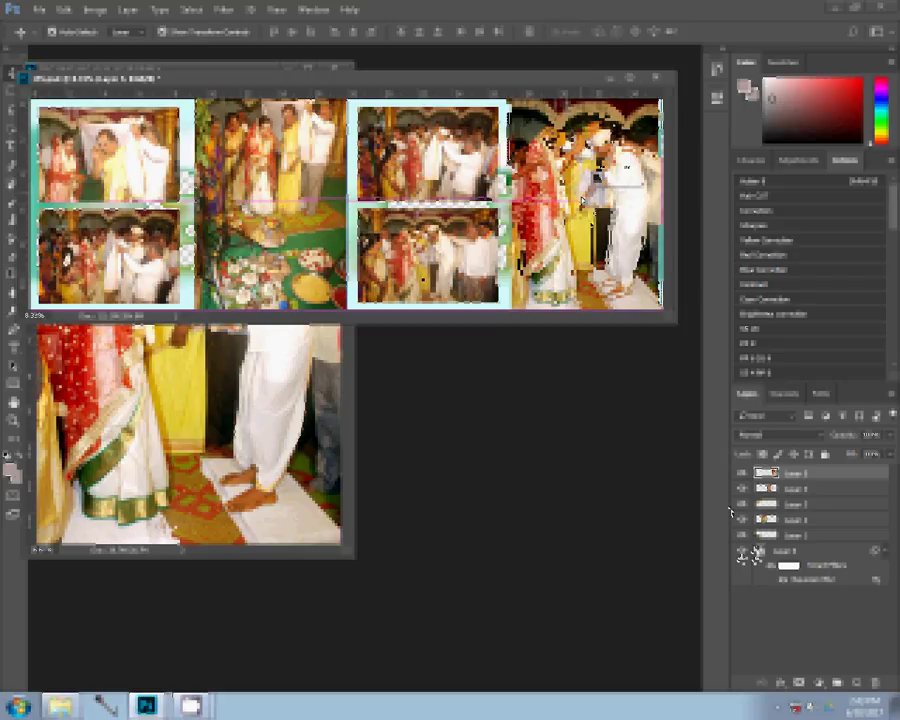
{"action": "left_click", "coordinate": [428, 297]}
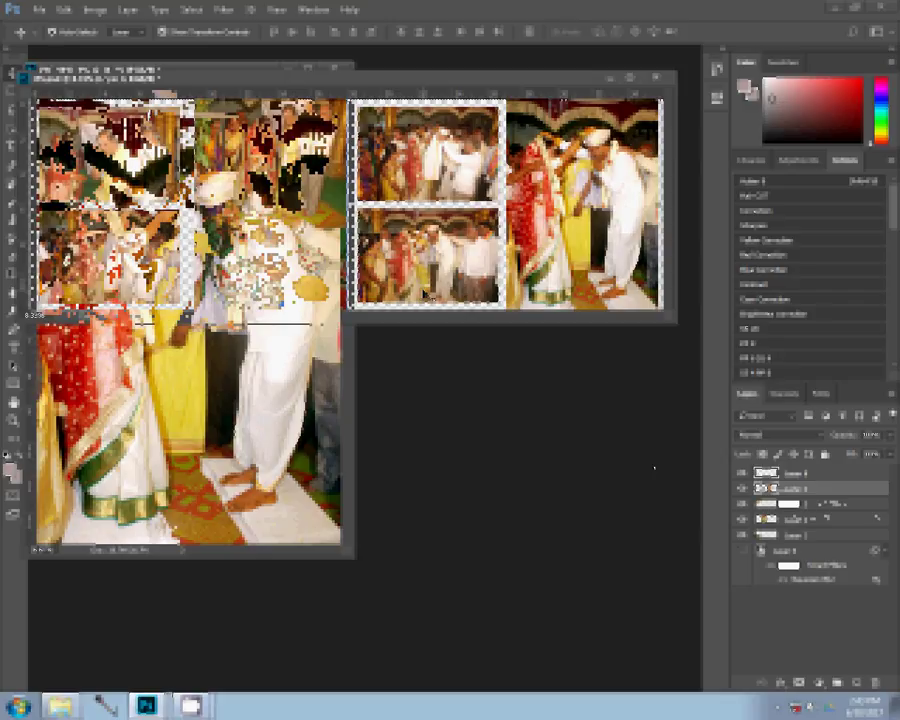
Close the DSC_0847 document without saving and bring up the layer styles list
{"action": "left_click", "coordinate": [338, 72]}
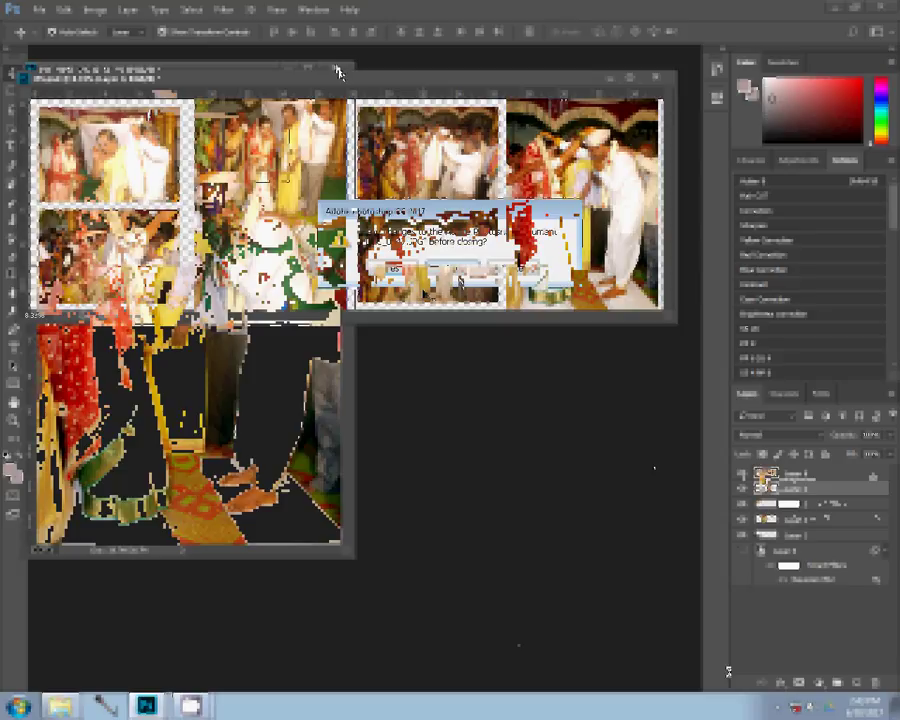
{"action": "left_click", "coordinate": [459, 276]}
{"action": "left_click", "coordinate": [779, 684]}
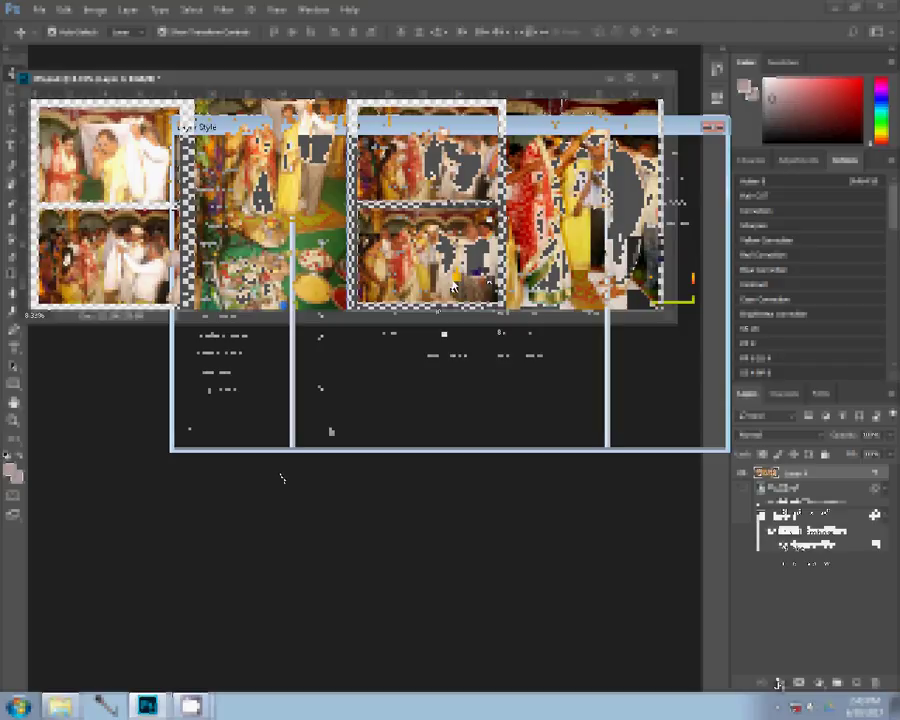
Replace the gradient presets with the whosunhappy-titi-montoya set, then call up Load Gradients
{"action": "left_click", "coordinate": [519, 149]}
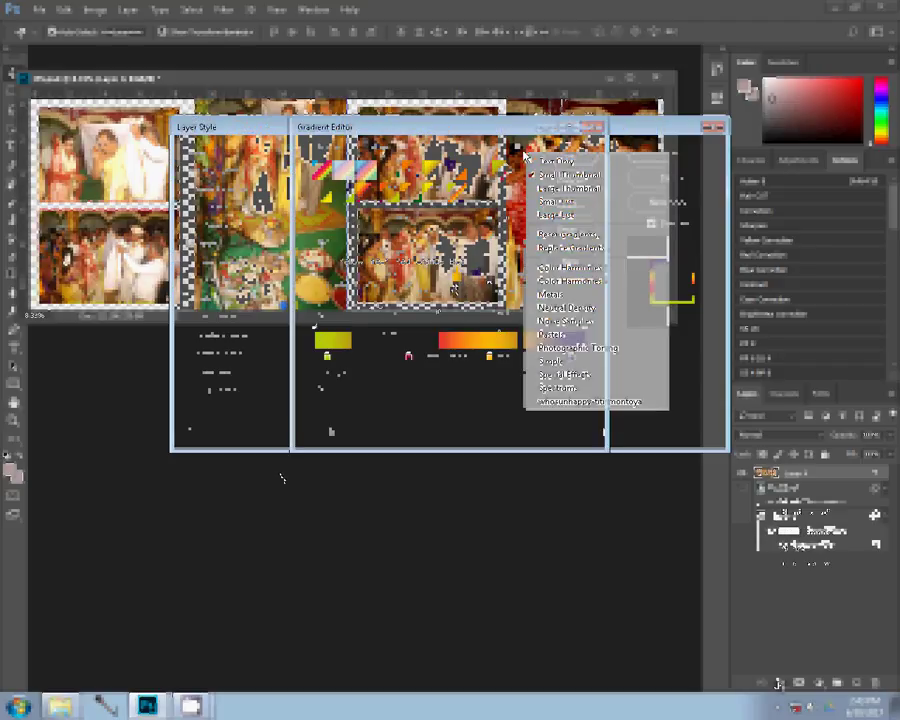
{"action": "left_click", "coordinate": [608, 404]}
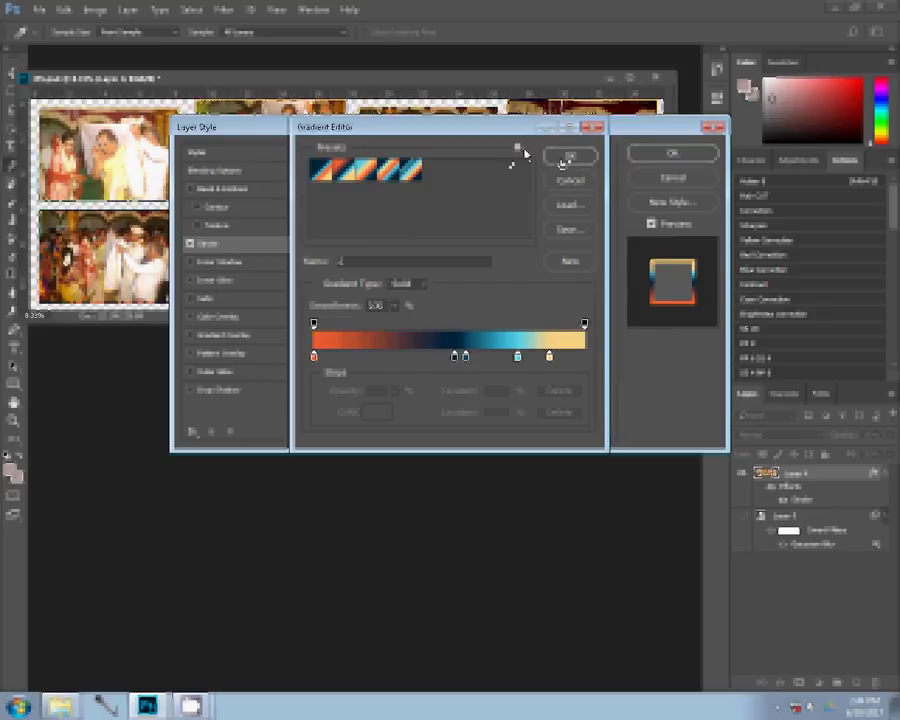
{"action": "left_click", "coordinate": [517, 147]}
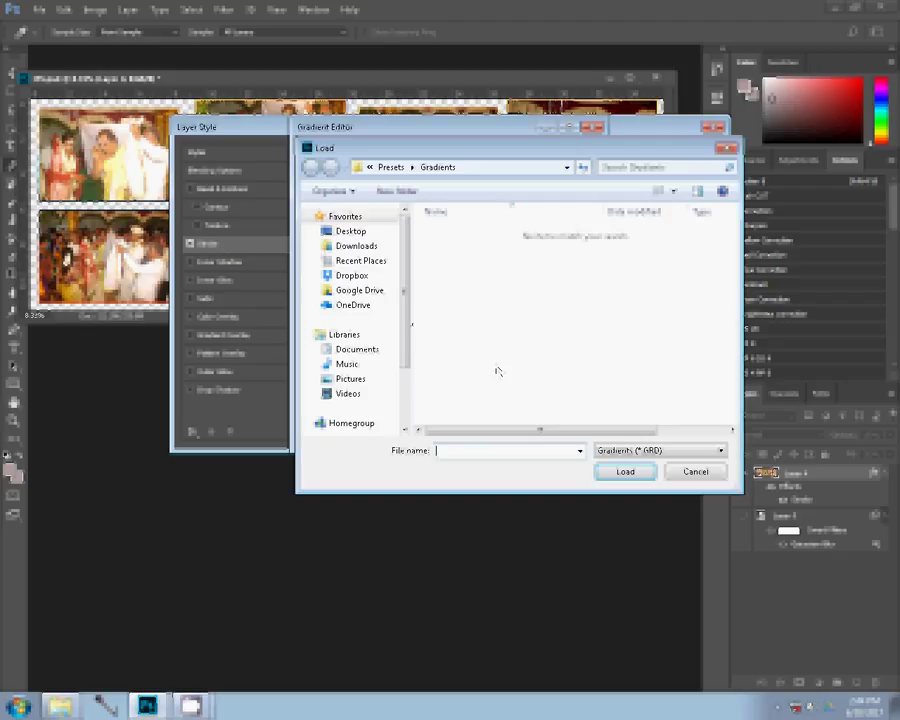
Browse from the ABR folder back to Software and load whosunhappy-titi-montoya.grd into the gradient presets
{"action": "scroll", "coordinate": [405, 365], "scroll_direction": "down", "scroll_amount": 3}
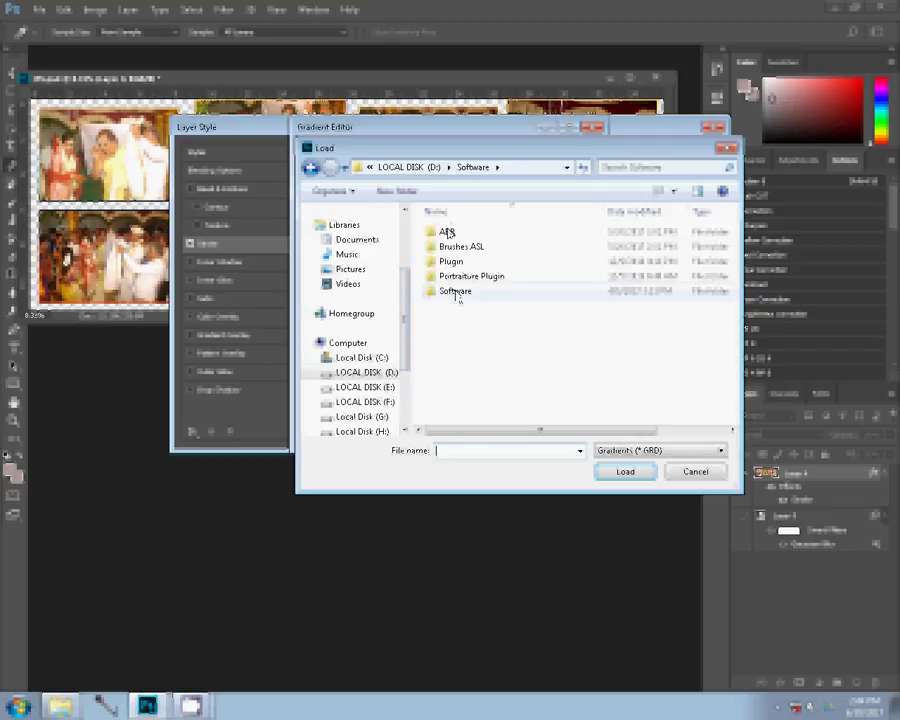
{"action": "left_click", "coordinate": [503, 340]}
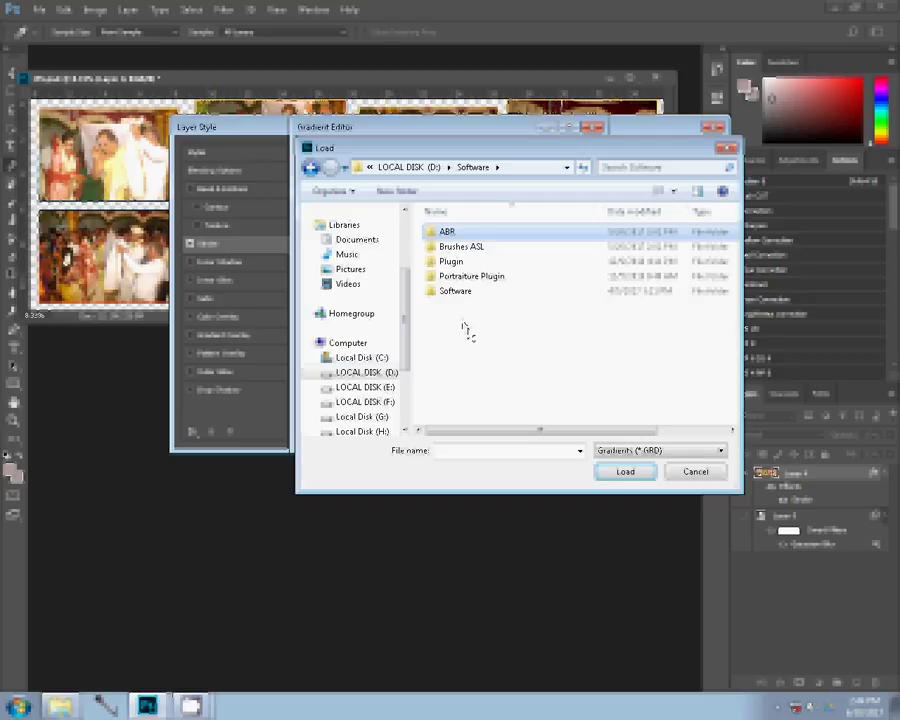
{"action": "key", "text": "Return"}
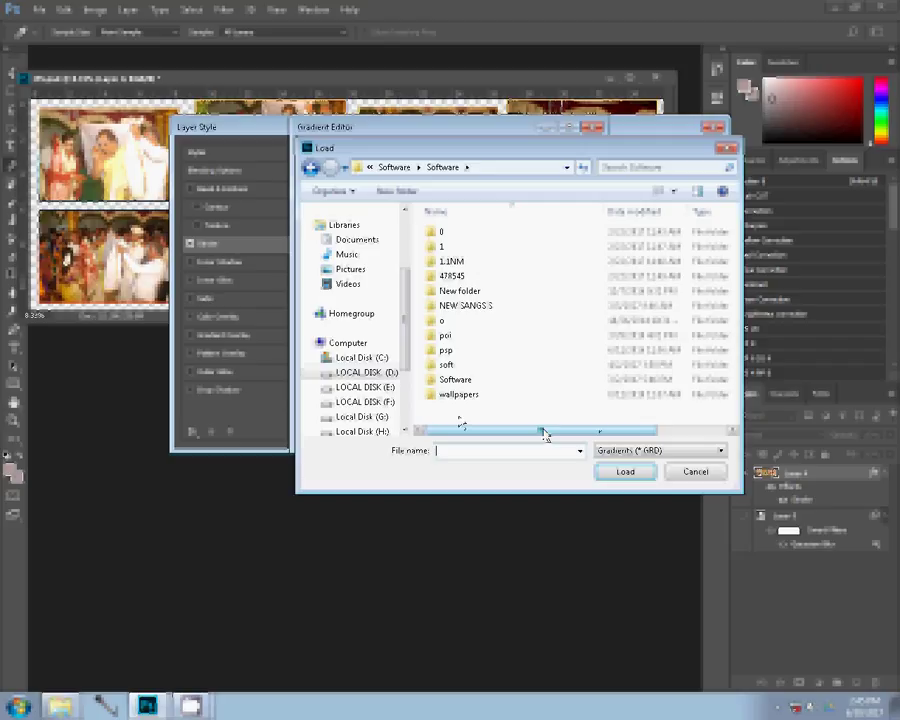
{"action": "key", "text": "alt+Up"}
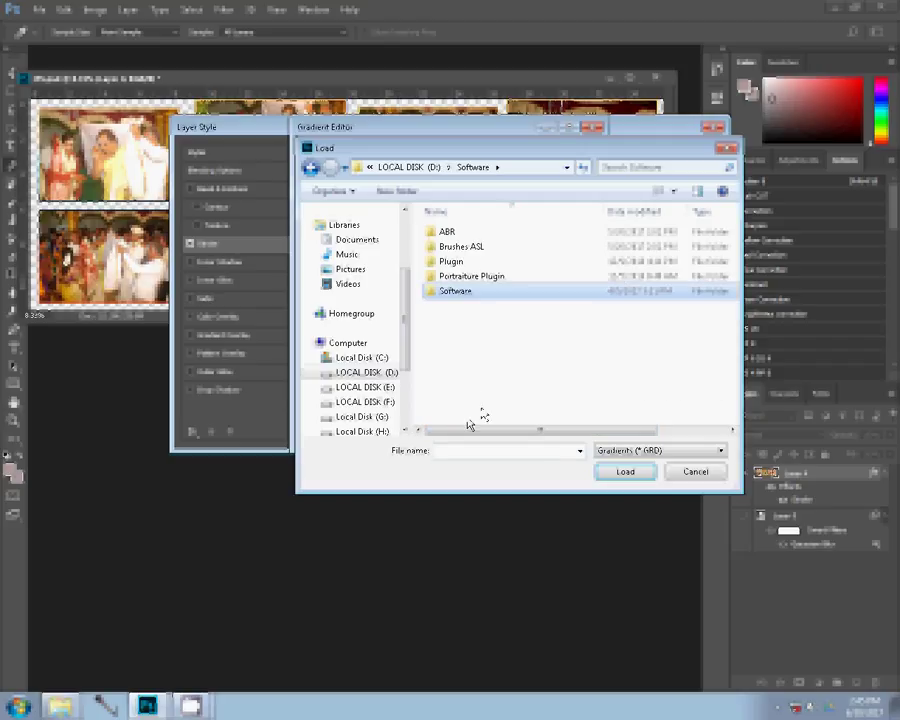
{"action": "scroll", "coordinate": [468, 425], "scroll_direction": "down", "scroll_amount": 1}
{"action": "scroll", "coordinate": [406, 390], "scroll_direction": "down", "scroll_amount": 2}
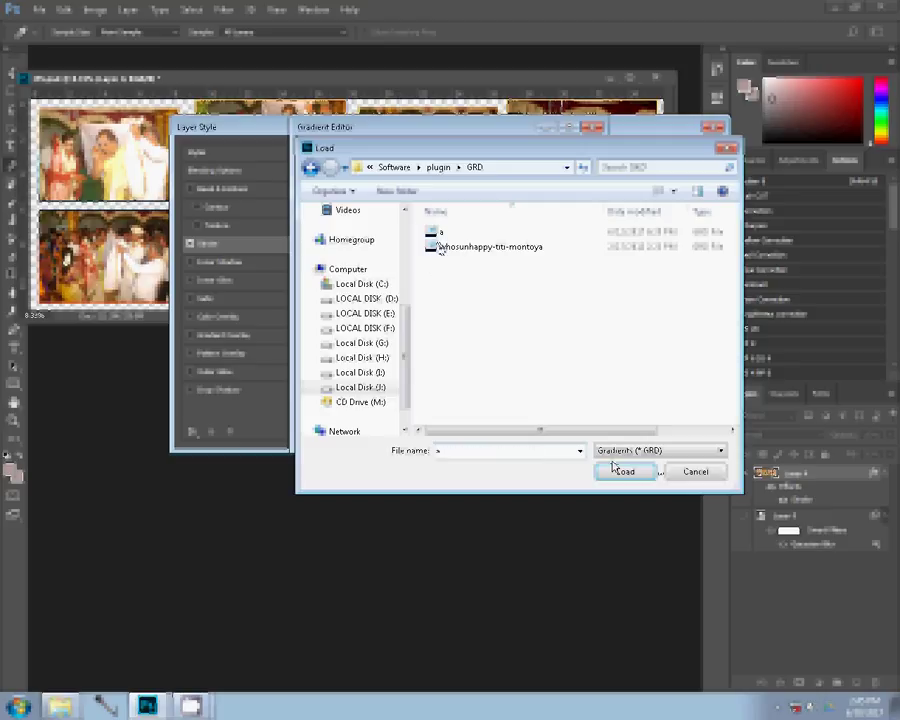
{"action": "left_click", "coordinate": [616, 467]}
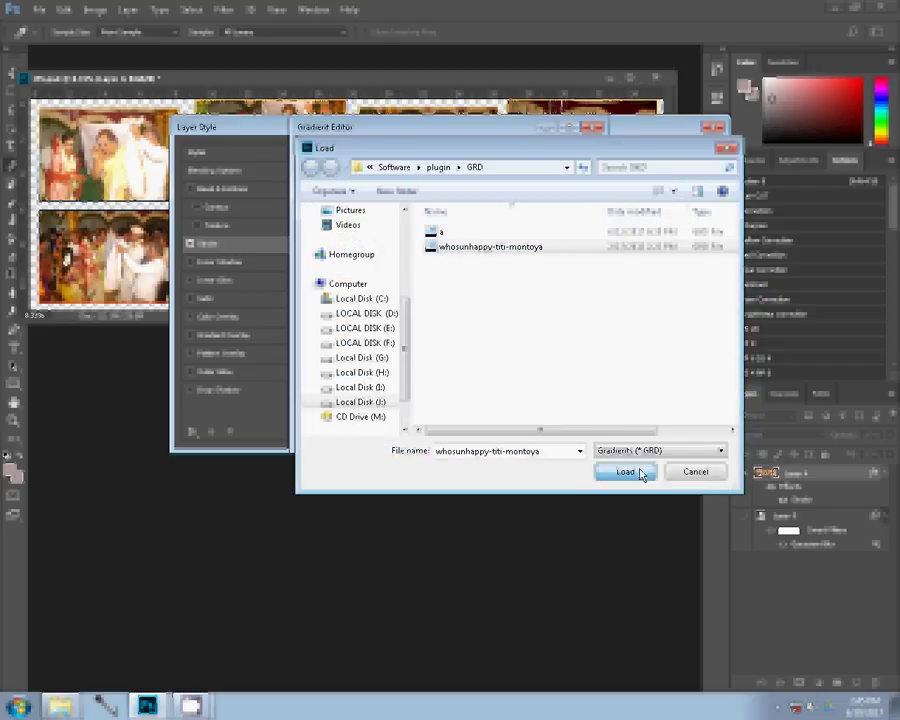
{"action": "left_click", "coordinate": [642, 475]}
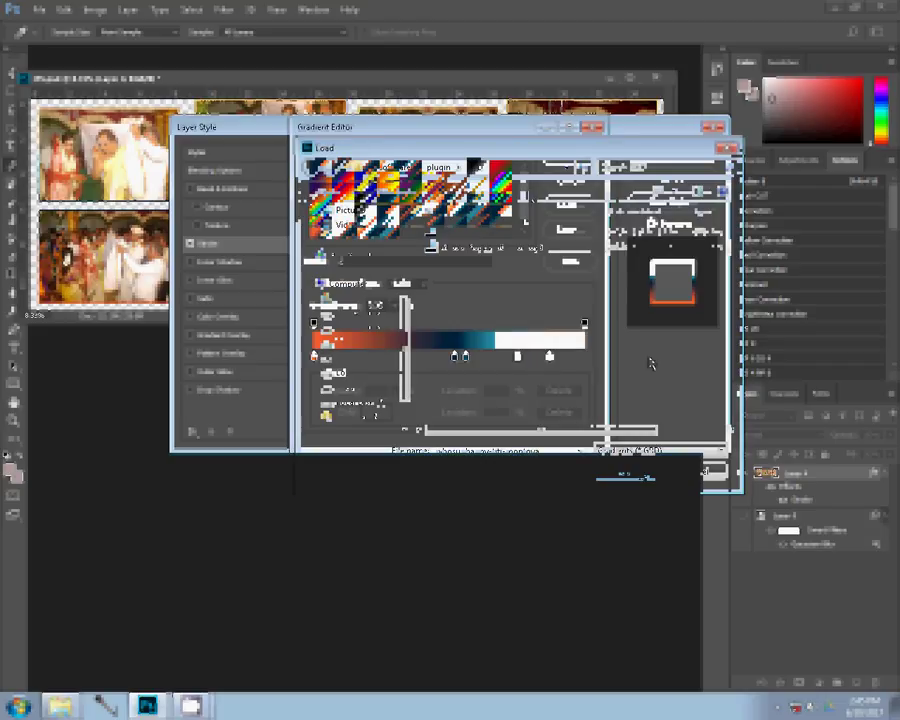
Pick a loaded blue-and-orange gradient and apply it as the photo layer's stroke
{"action": "scroll", "coordinate": [525, 222], "scroll_direction": "down", "scroll_amount": 5}
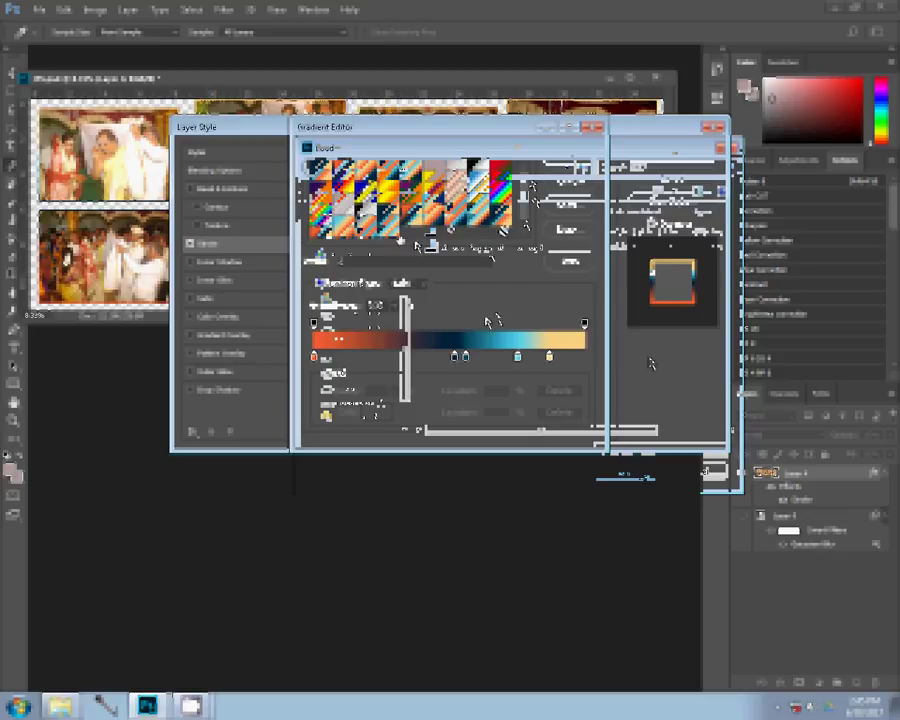
{"action": "left_click", "coordinate": [572, 166]}
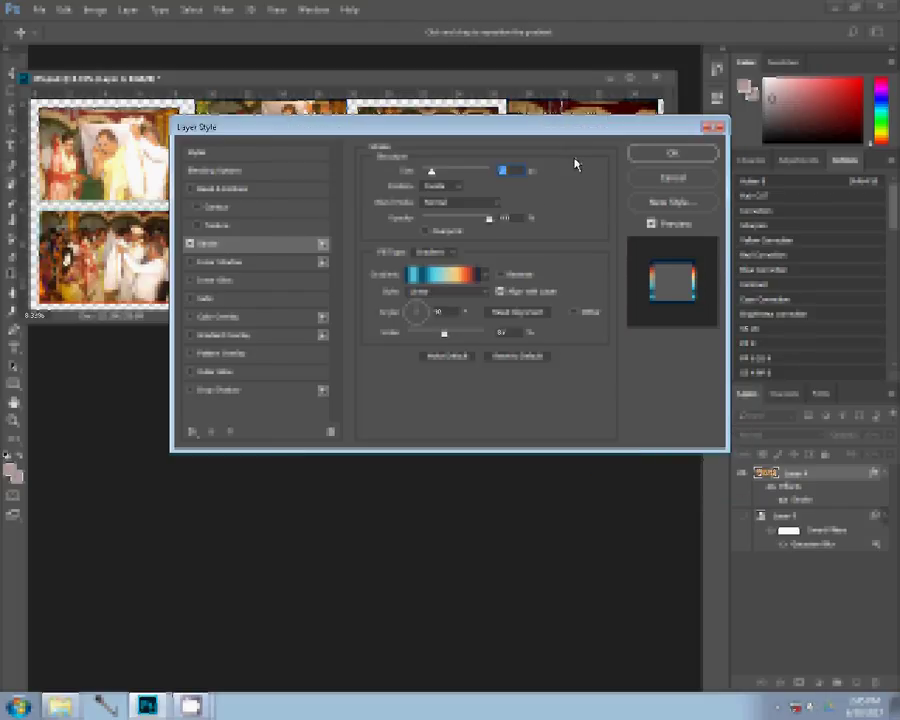
{"action": "left_click", "coordinate": [673, 153]}
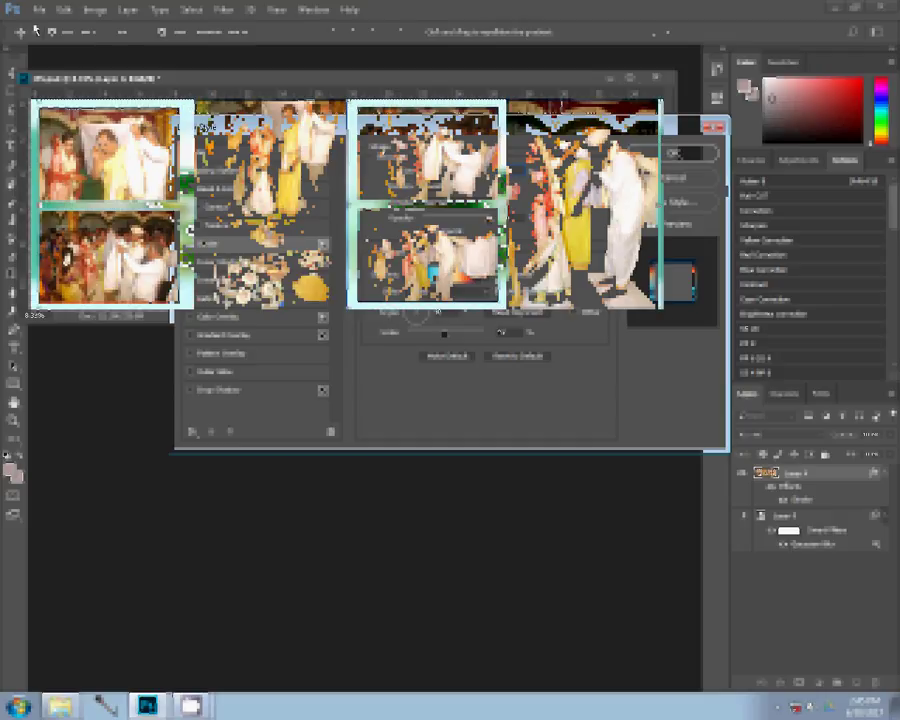
{"action": "key", "text": "alt+f"}
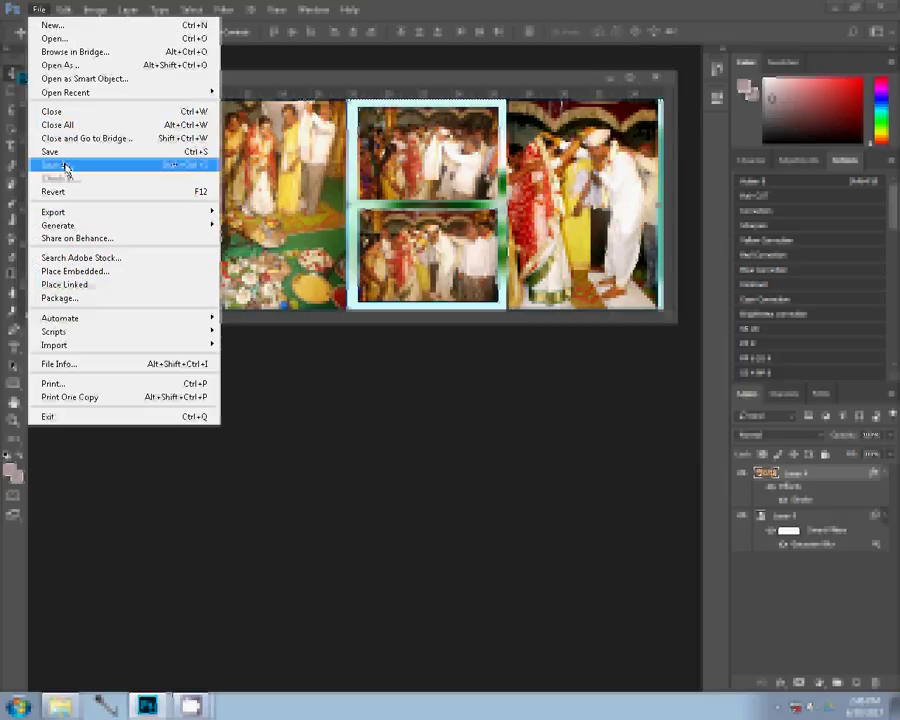
Save the spread as a PSD named 156 in F:\k 1, accepting Maximize Compatibility
{"action": "left_click", "coordinate": [64, 166]}
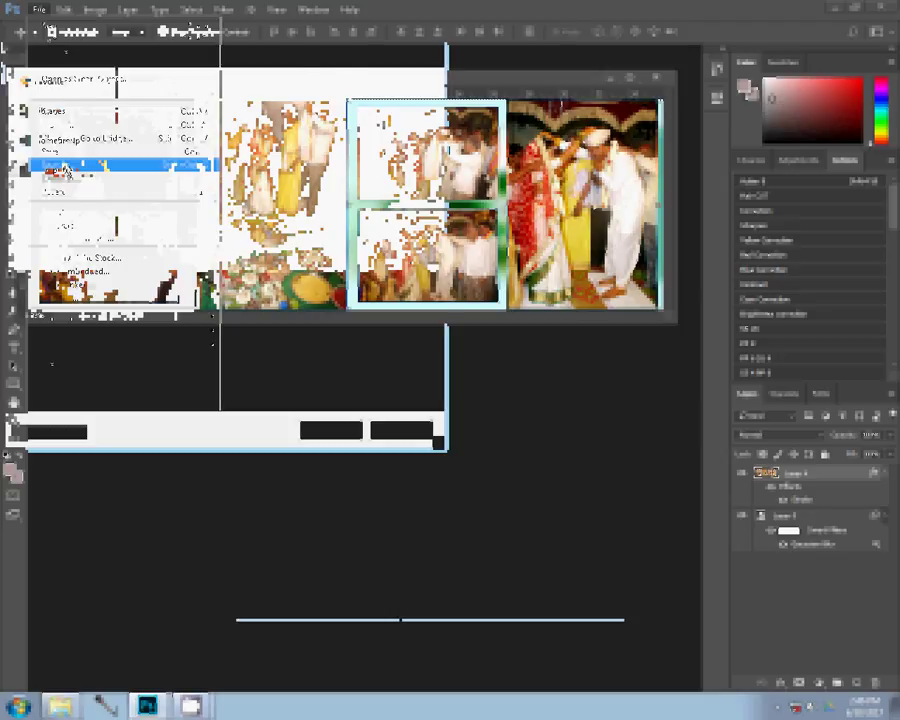
{"action": "type", "text": "1"}
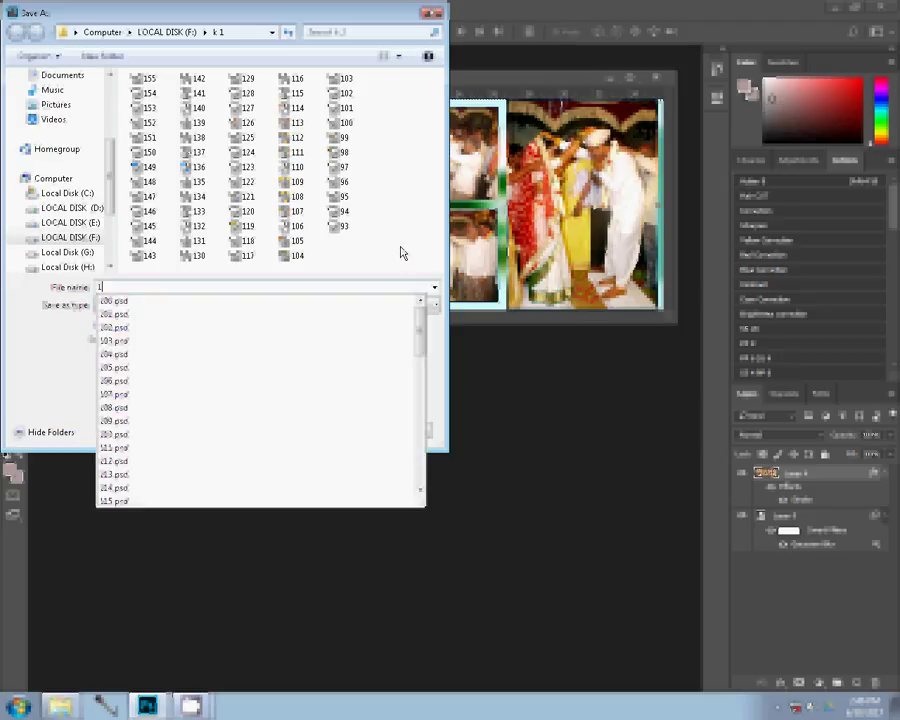
{"action": "type", "text": "5"}
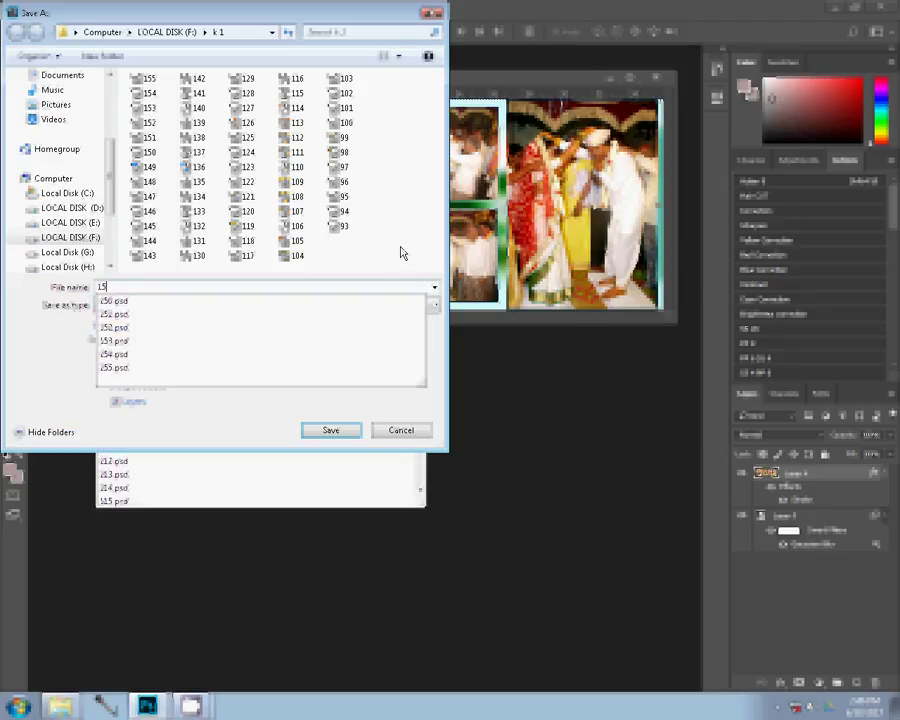
{"action": "type", "text": "6"}
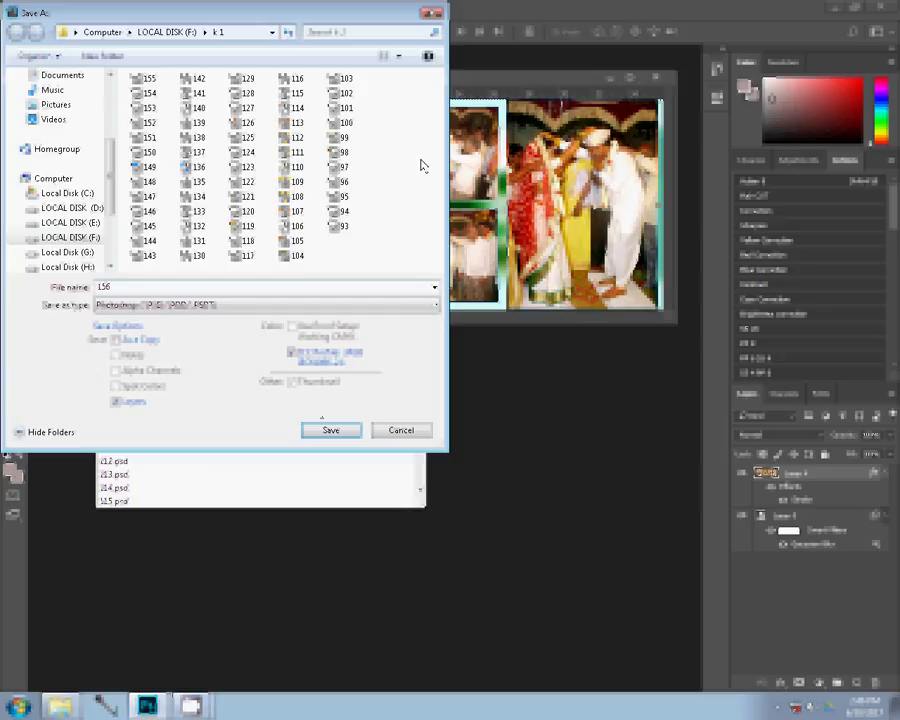
{"action": "left_click", "coordinate": [330, 429]}
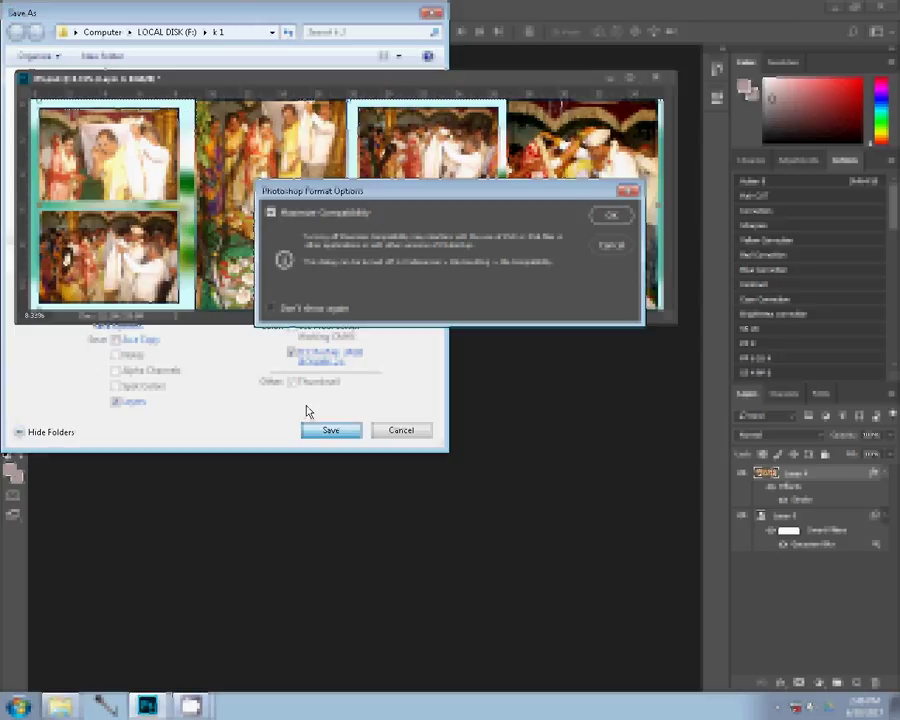
{"action": "left_click", "coordinate": [611, 215]}
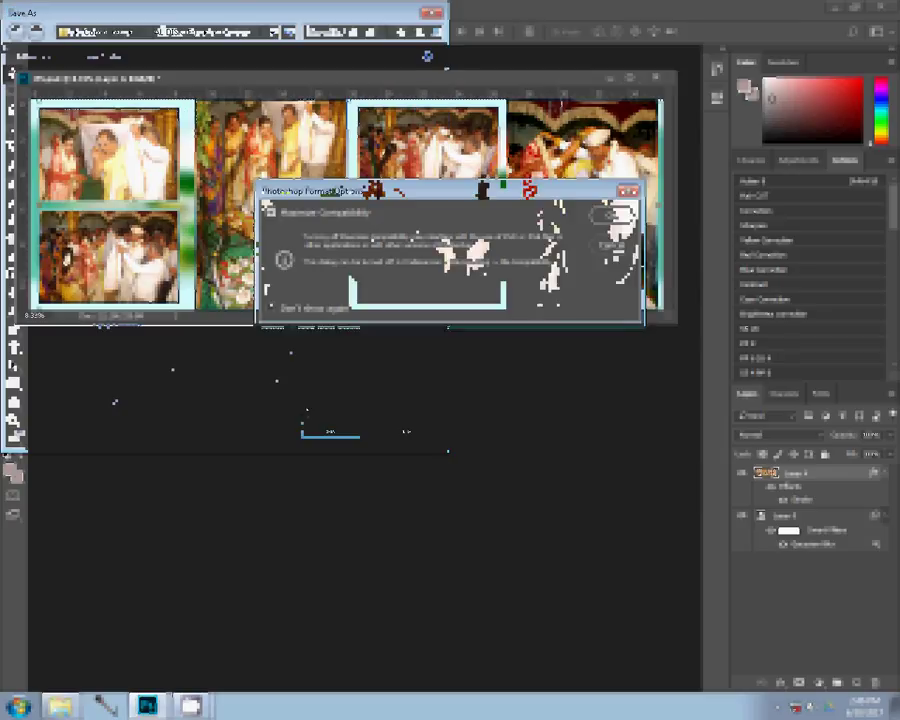